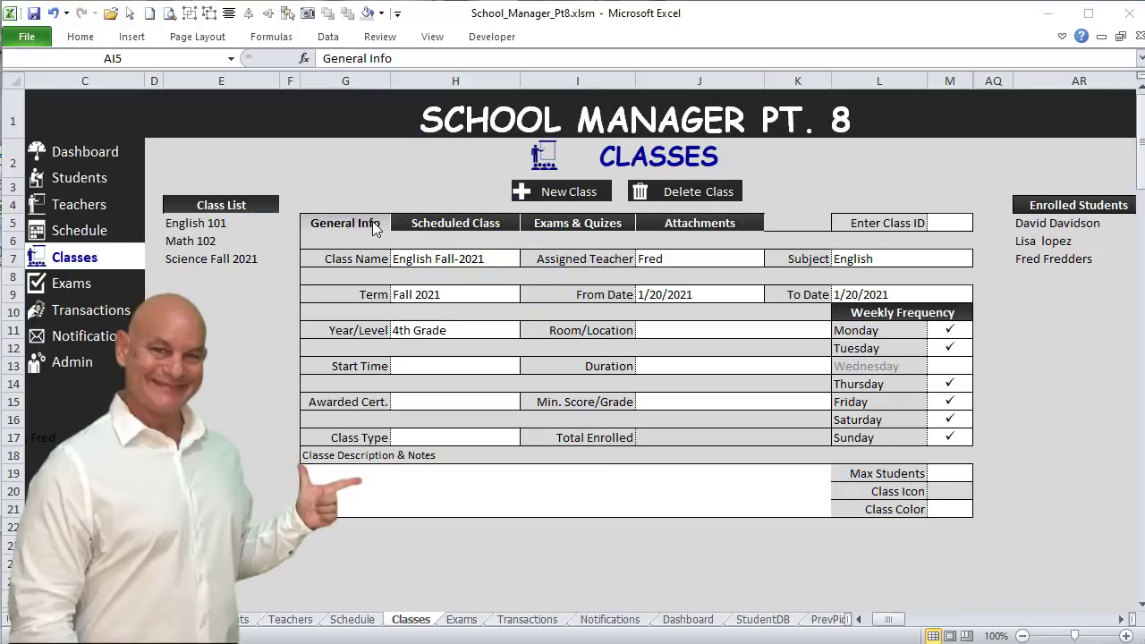
Step: Browse the class's General Info, Scheduled Class, Exams & Quizes and Attachments tabs, then go to Admin
{"action": "left_click", "coordinate": [372, 224]}
{"action": "left_click", "coordinate": [411, 224]}
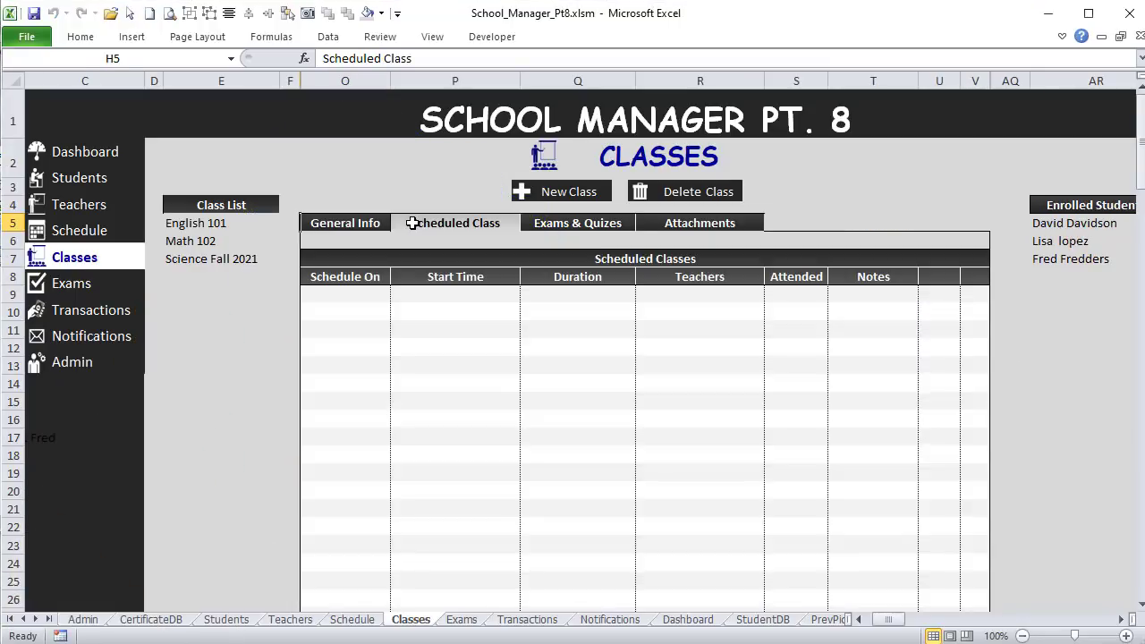
{"action": "left_click", "coordinate": [559, 228]}
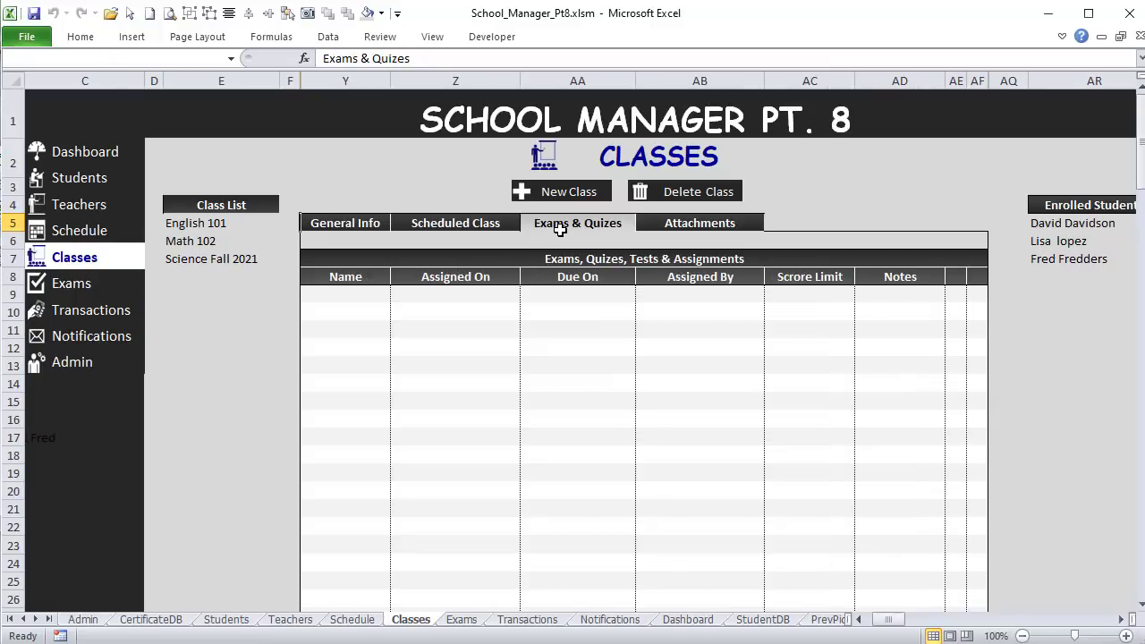
{"action": "left_click", "coordinate": [675, 229]}
{"action": "left_click", "coordinate": [592, 222]}
{"action": "left_click", "coordinate": [420, 221]}
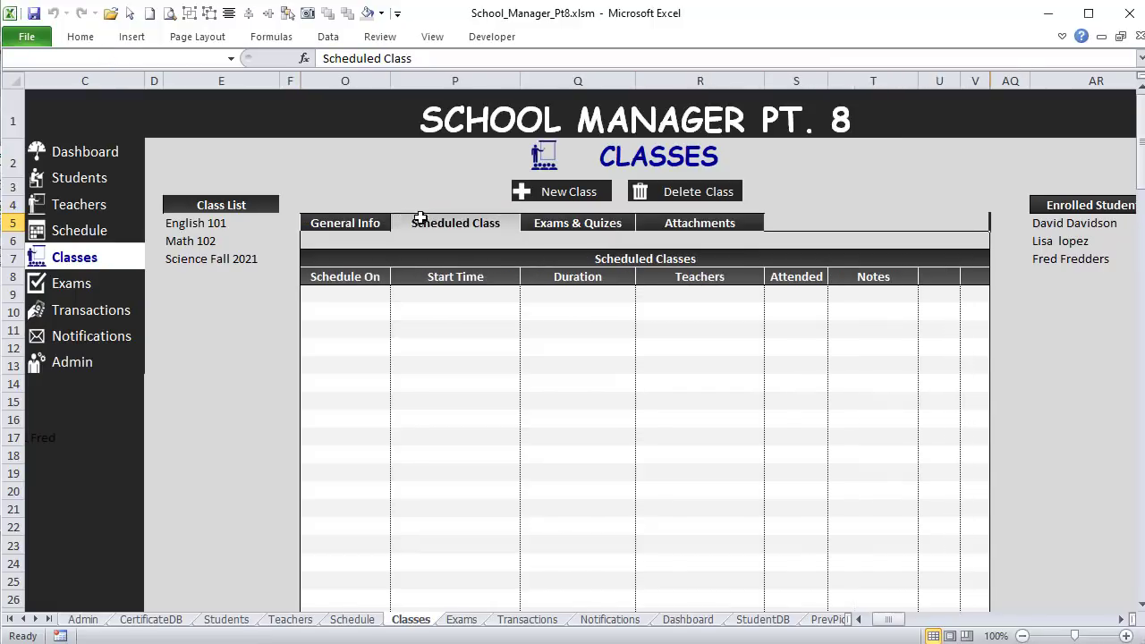
{"action": "left_click", "coordinate": [364, 221]}
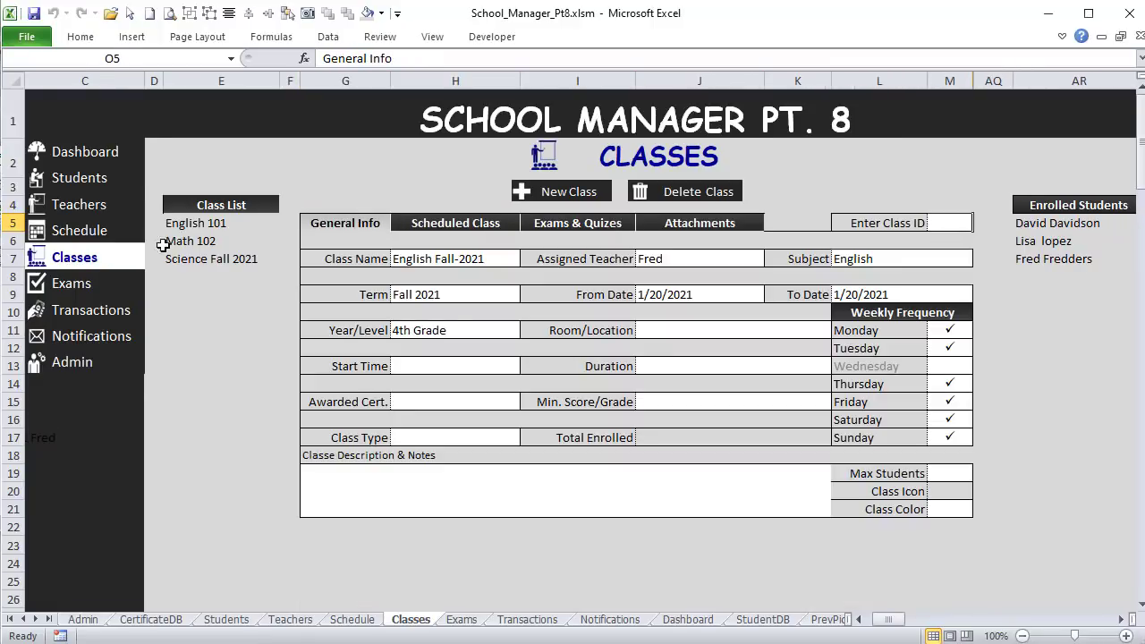
{"action": "left_click", "coordinate": [78, 368]}
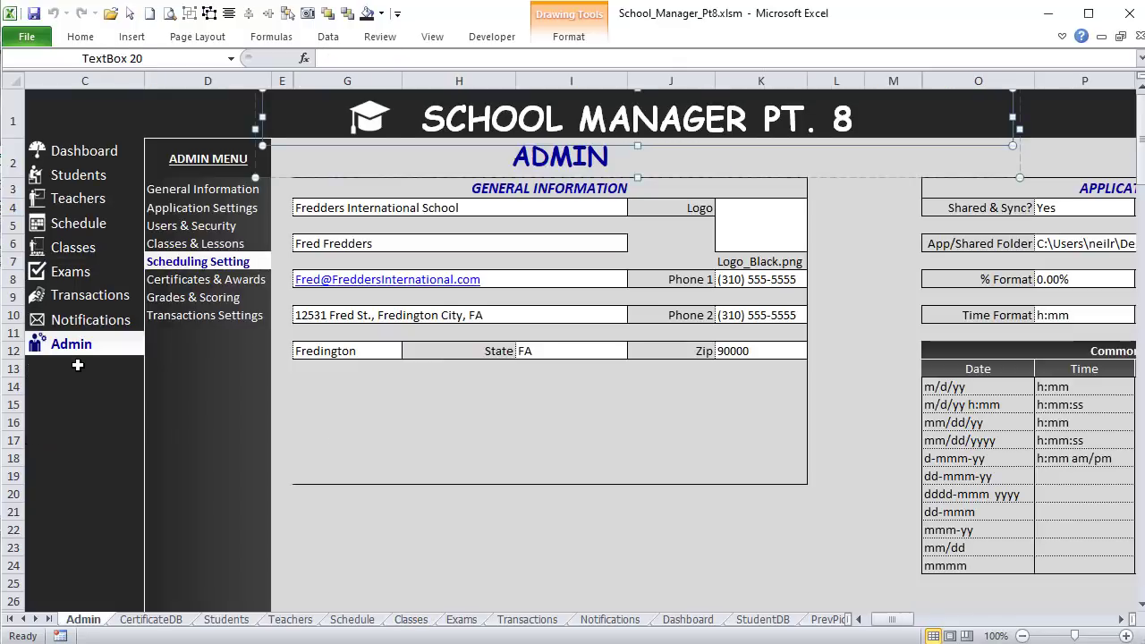
Step: Browse General Information and the Classes & Lessons icon rows, then preview the Certificate Award row
{"action": "left_click", "coordinate": [242, 189]}
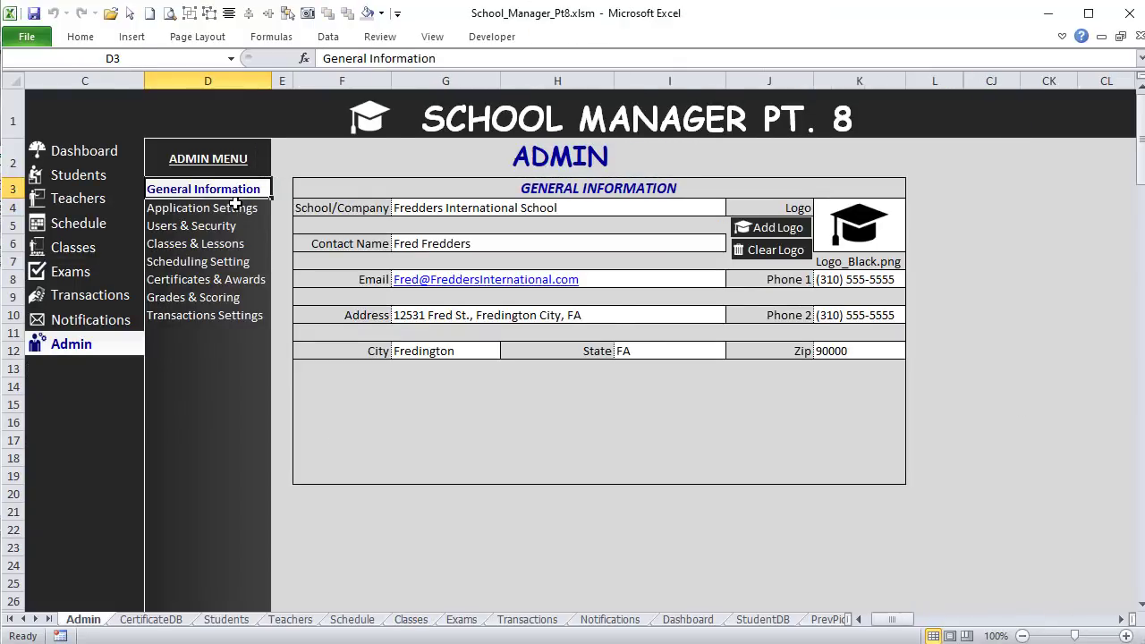
{"action": "left_click", "coordinate": [212, 242]}
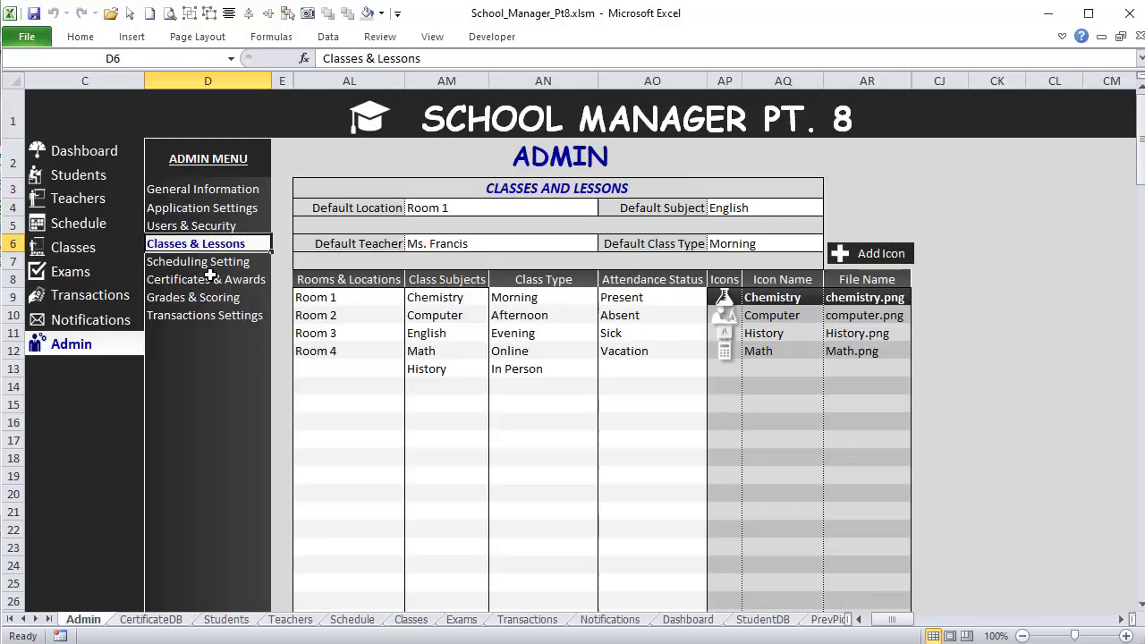
{"action": "left_click", "coordinate": [841, 314]}
{"action": "left_click", "coordinate": [771, 351]}
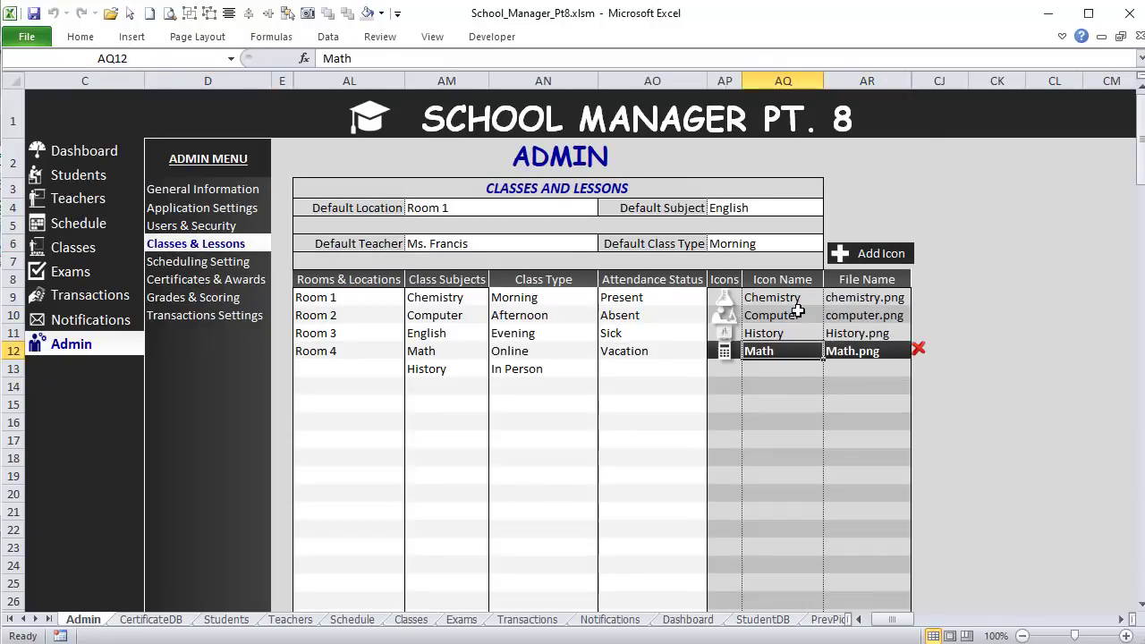
{"action": "left_click", "coordinate": [771, 315]}
{"action": "left_click", "coordinate": [218, 280]}
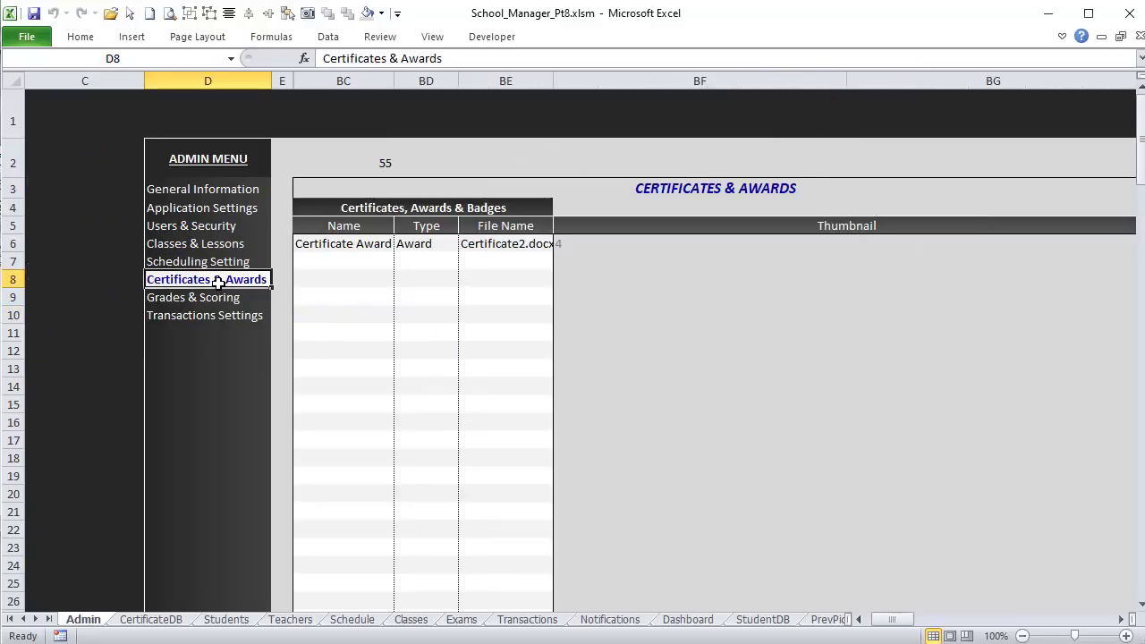
{"action": "left_click", "coordinate": [385, 243]}
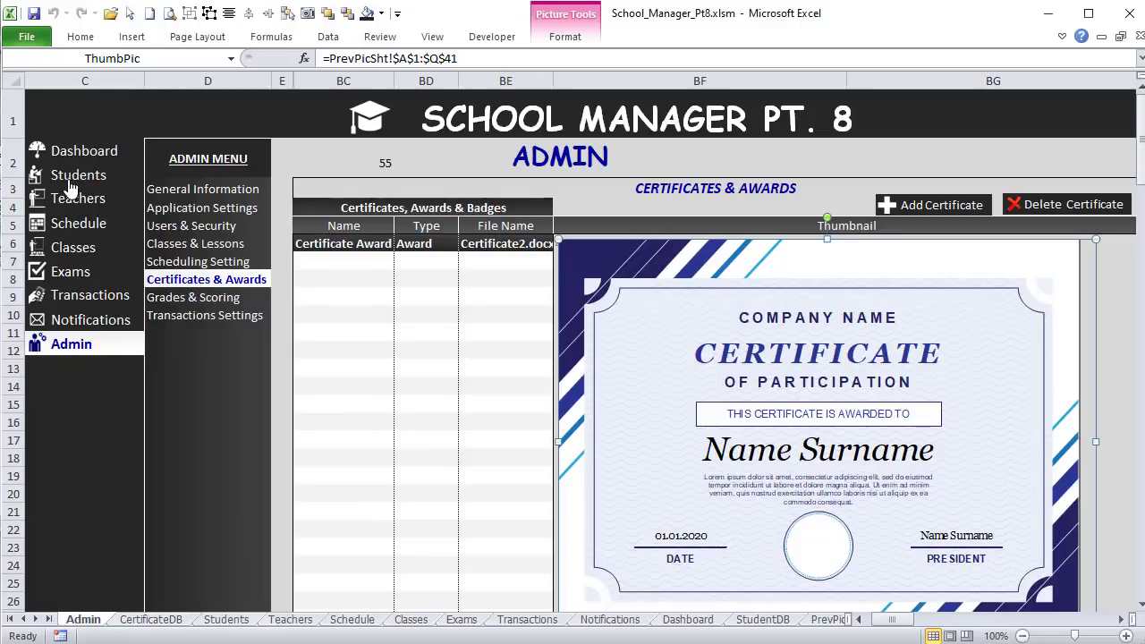
Step: Go to the Classes page from the left navigation menu
{"action": "left_click", "coordinate": [72, 249]}
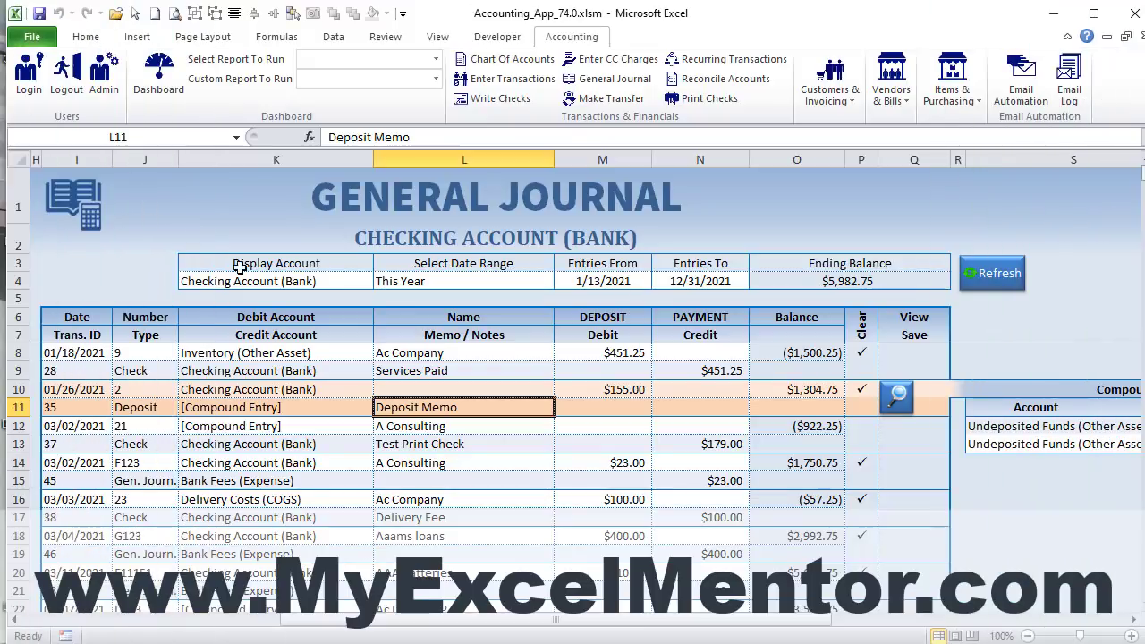
Step: Select the A Consulting, deposit, Services Paid and Test Print Check journal entries
{"action": "left_click", "coordinate": [331, 482]}
{"action": "left_click", "coordinate": [340, 389]}
{"action": "left_click", "coordinate": [340, 369]}
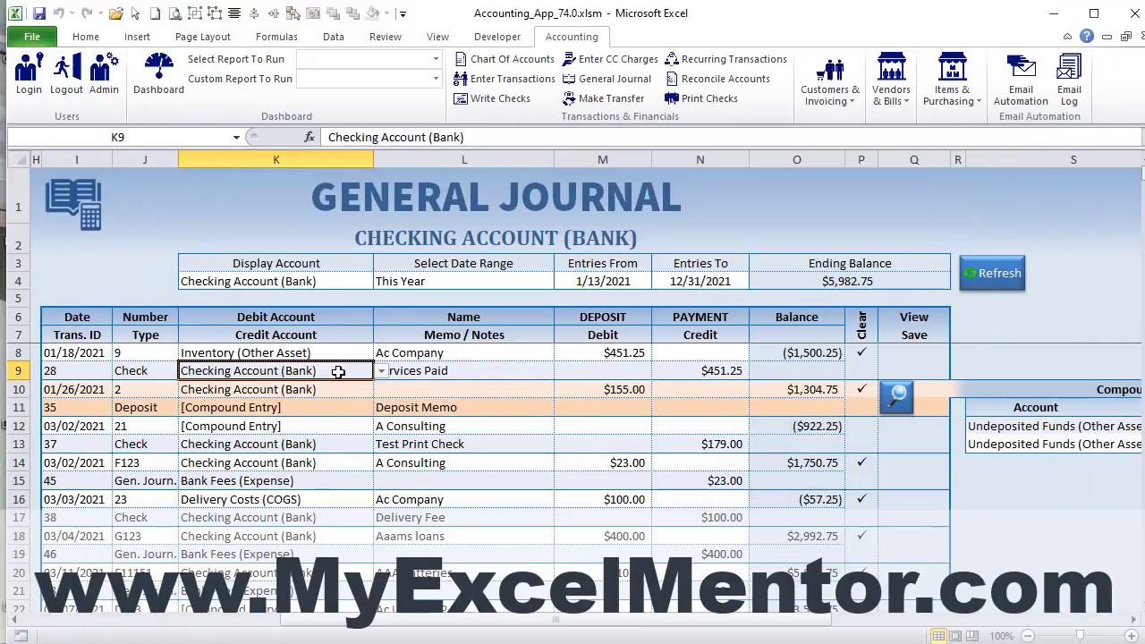
{"action": "left_click", "coordinate": [362, 444]}
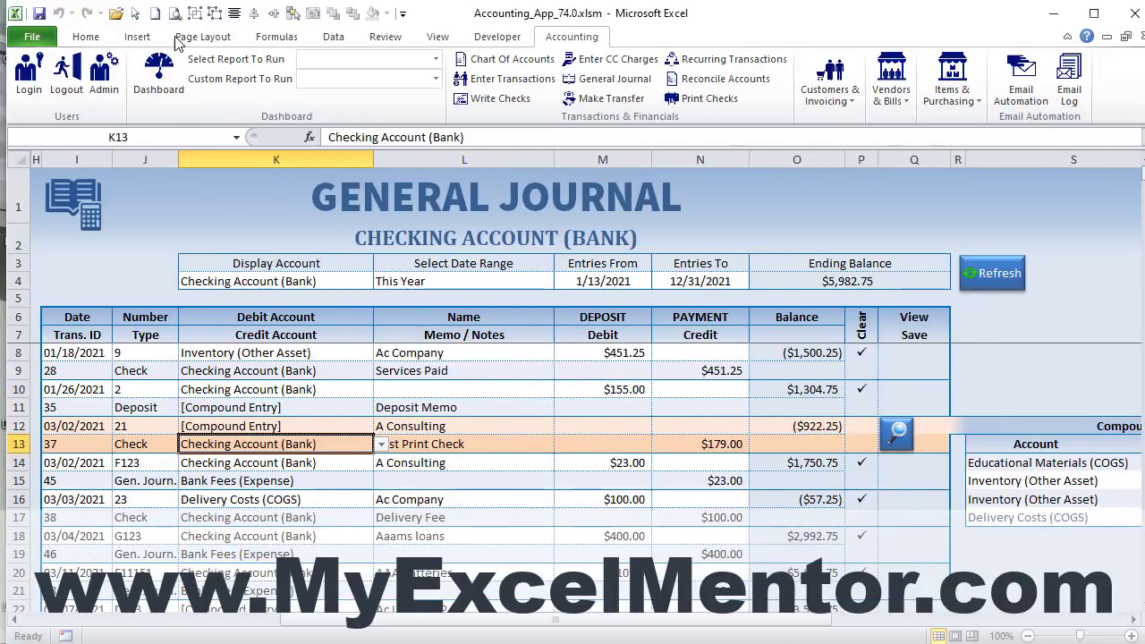
Step: Run the Trial Balance report from the accounting dashboard
{"action": "left_click", "coordinate": [157, 78]}
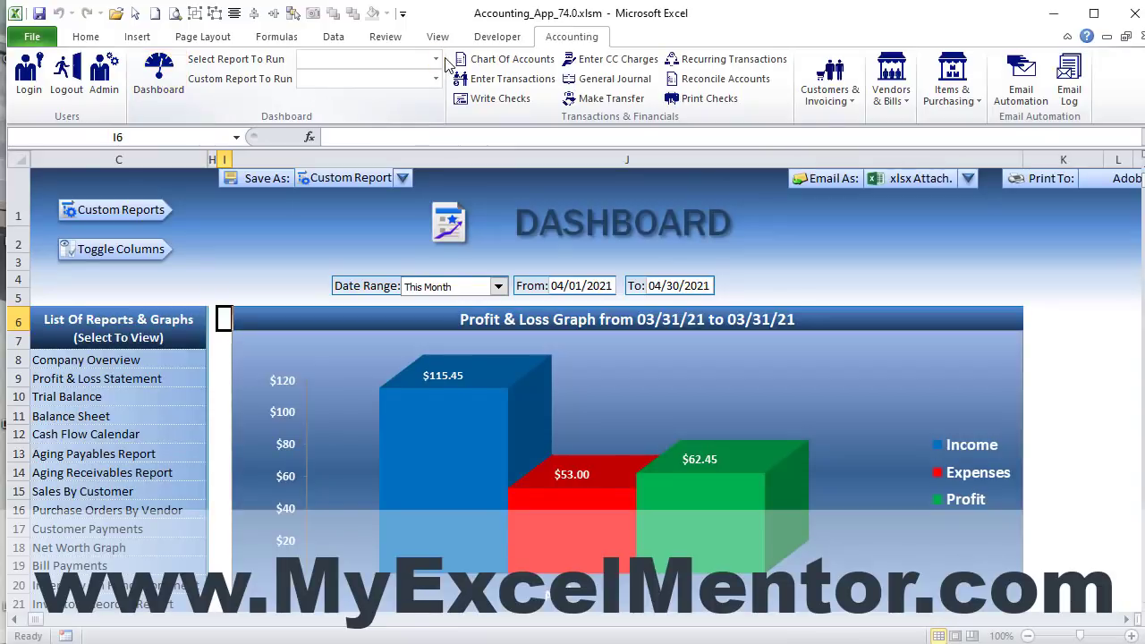
{"action": "left_click", "coordinate": [436, 60]}
{"action": "left_click", "coordinate": [436, 59]}
{"action": "left_click", "coordinate": [436, 60]}
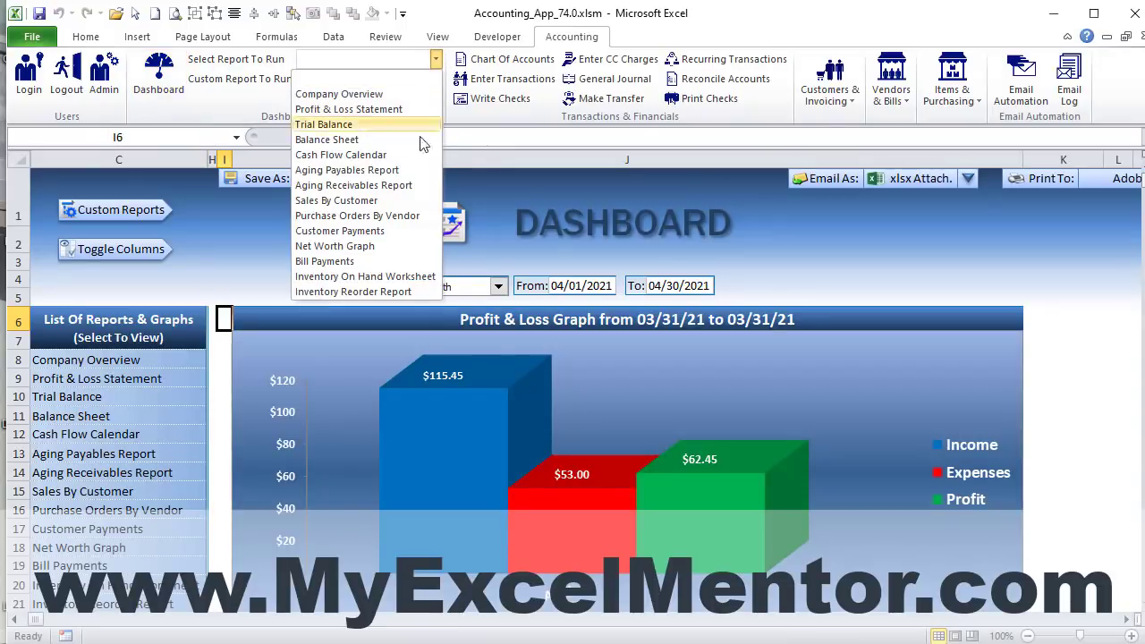
{"action": "left_click", "coordinate": [387, 125]}
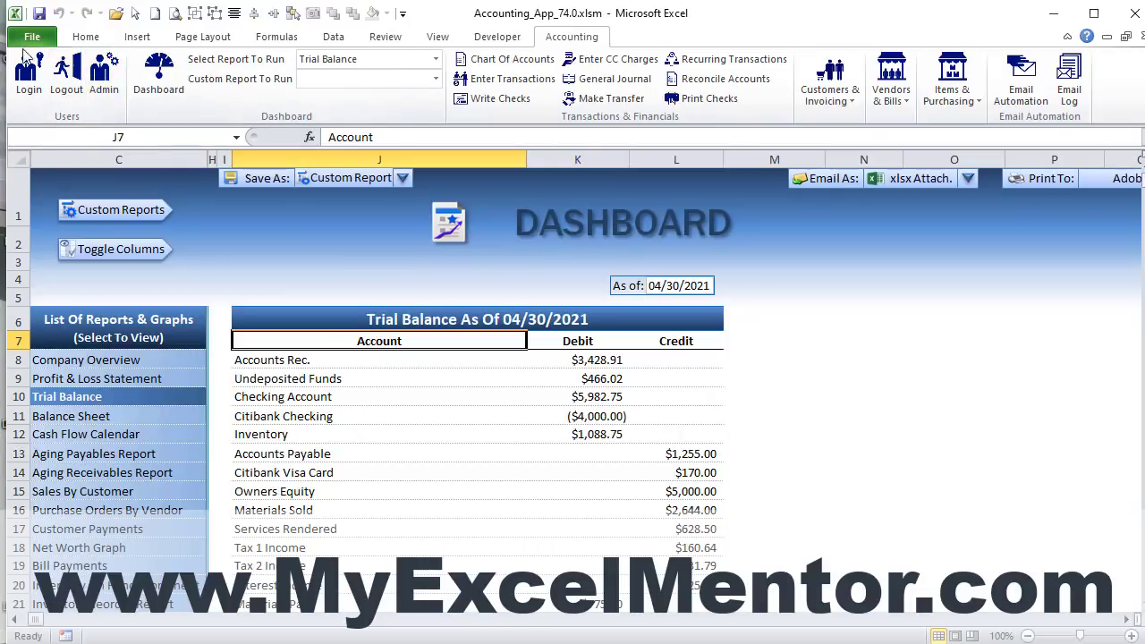
Step: Browse accounts in the Chart Of Accounts and cancel a new account form without saving
{"action": "left_click", "coordinate": [494, 66]}
{"action": "left_click", "coordinate": [225, 392]}
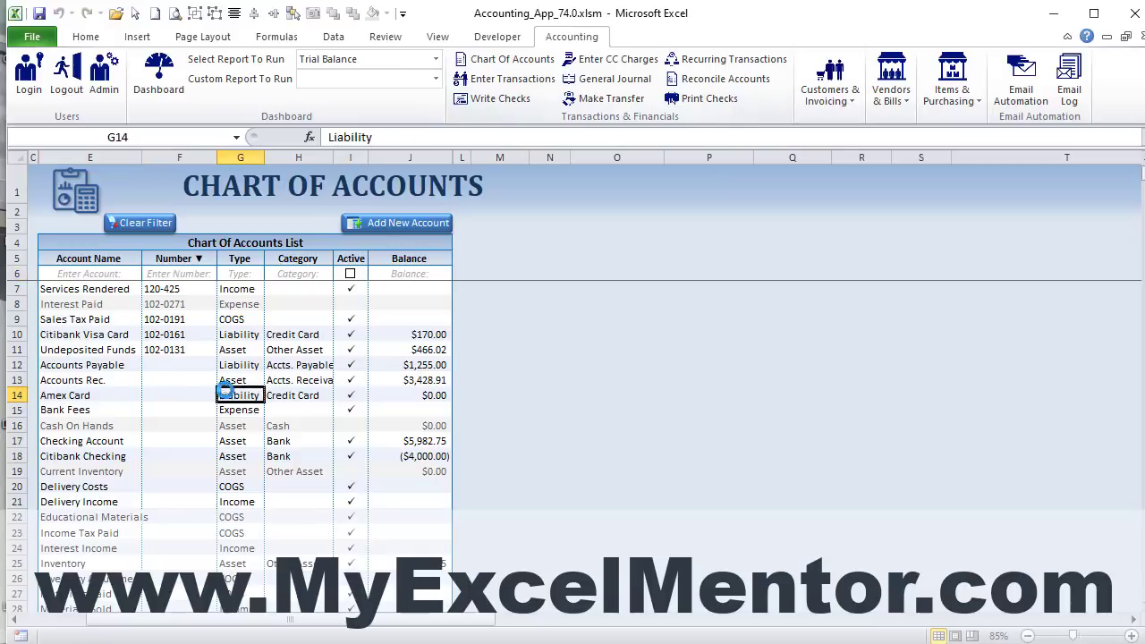
{"action": "left_click", "coordinate": [182, 322]}
{"action": "left_click", "coordinate": [182, 304]}
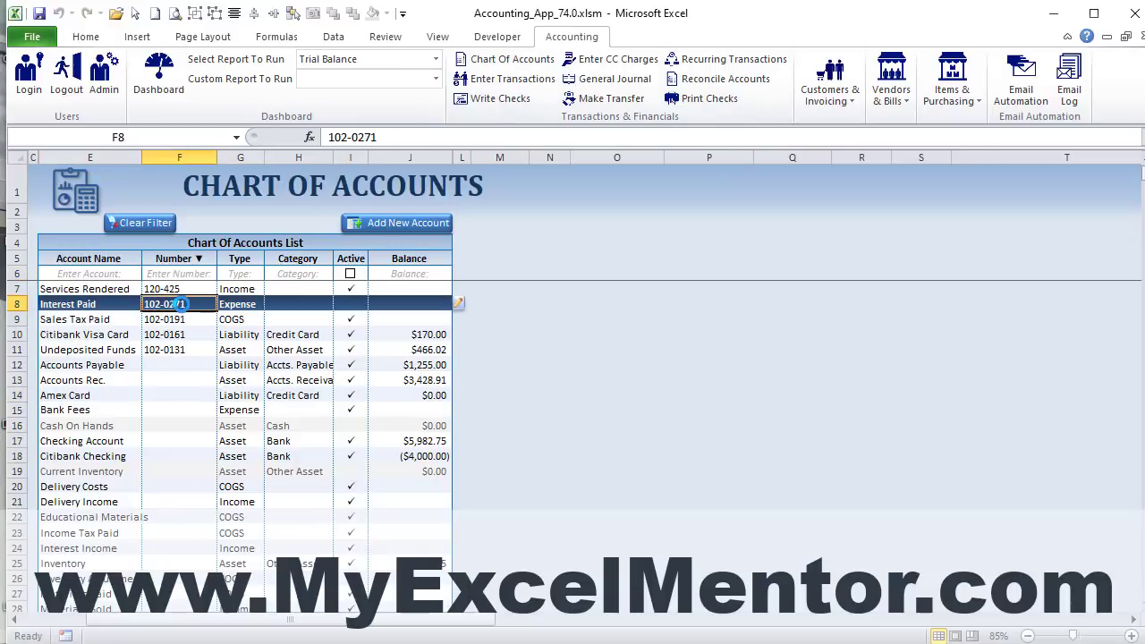
{"action": "left_click", "coordinate": [179, 349]}
{"action": "left_click", "coordinate": [179, 365]}
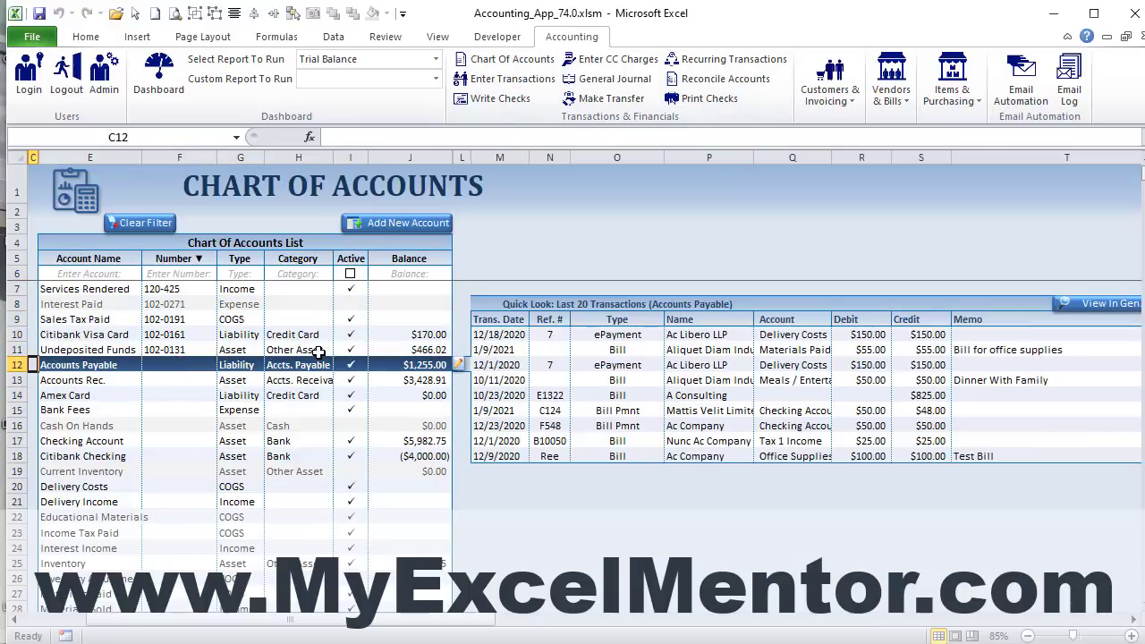
{"action": "left_click", "coordinate": [363, 221]}
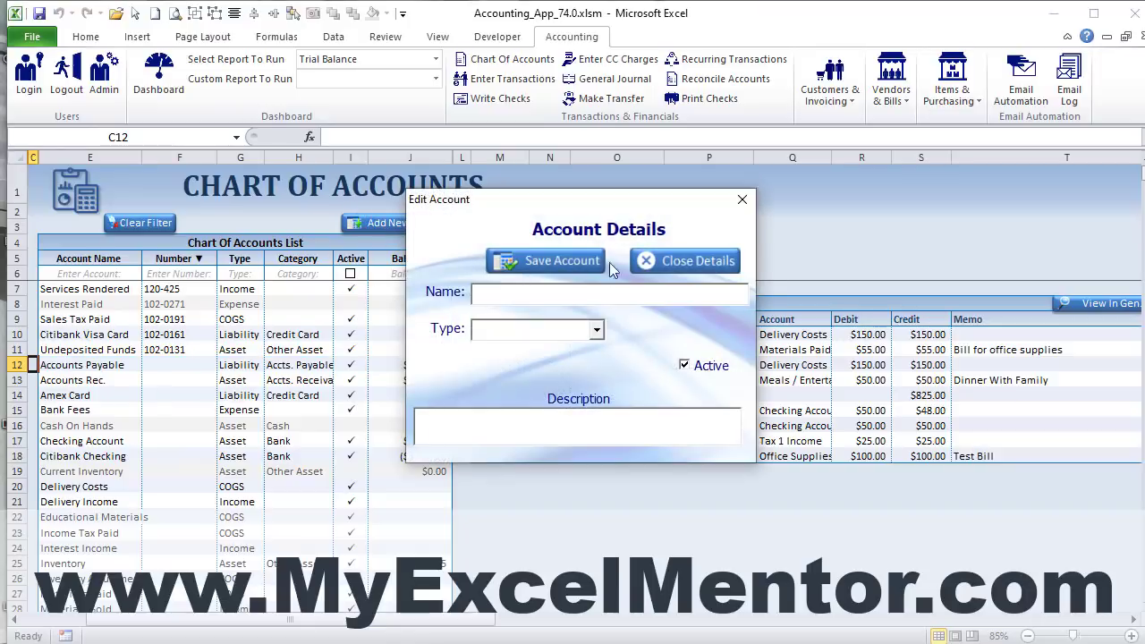
{"action": "left_click", "coordinate": [740, 201]}
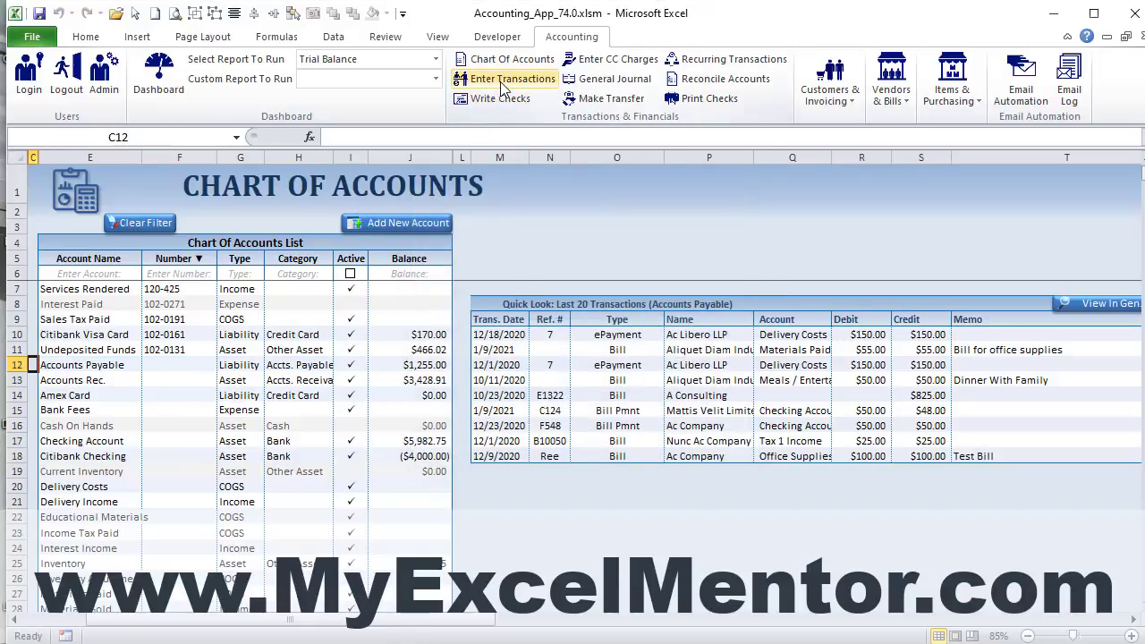
Step: Visit Write Checks, CC Charges, Transfer and Recurring Transactions, then show the previous reconciliation
{"action": "left_click", "coordinate": [501, 98]}
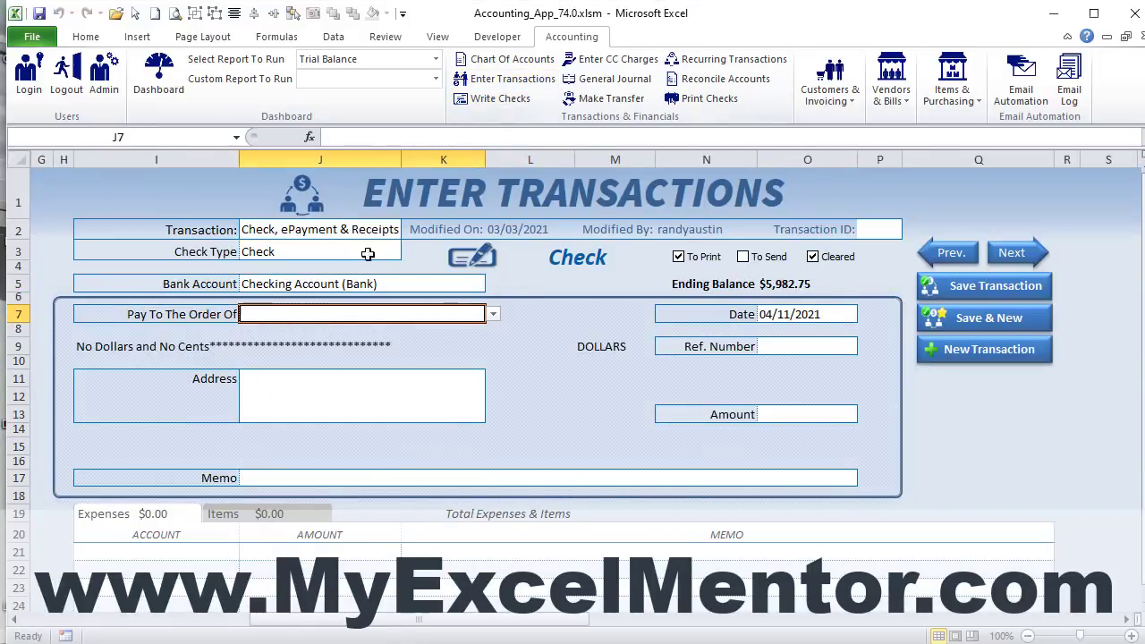
{"action": "left_click", "coordinate": [585, 59]}
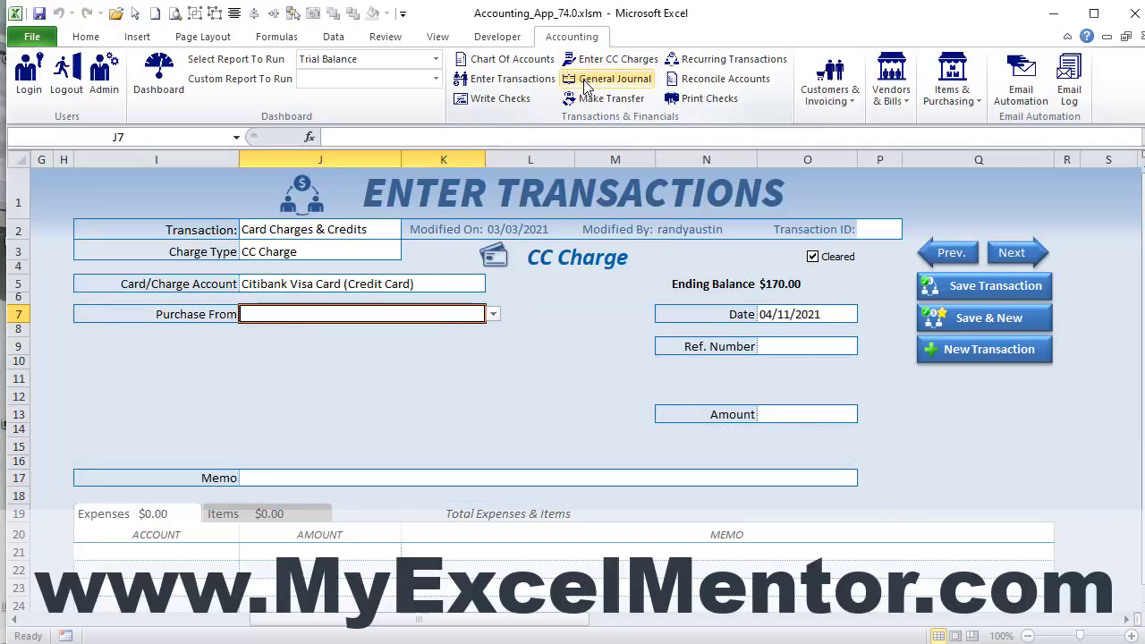
{"action": "left_click", "coordinate": [589, 100]}
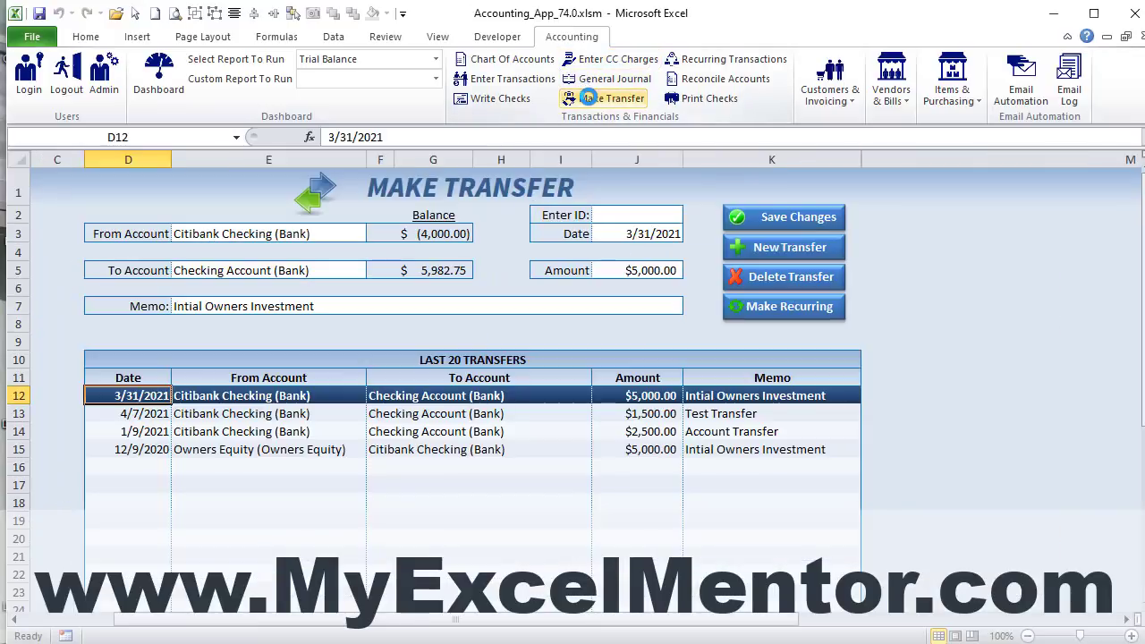
{"action": "left_click", "coordinate": [722, 59]}
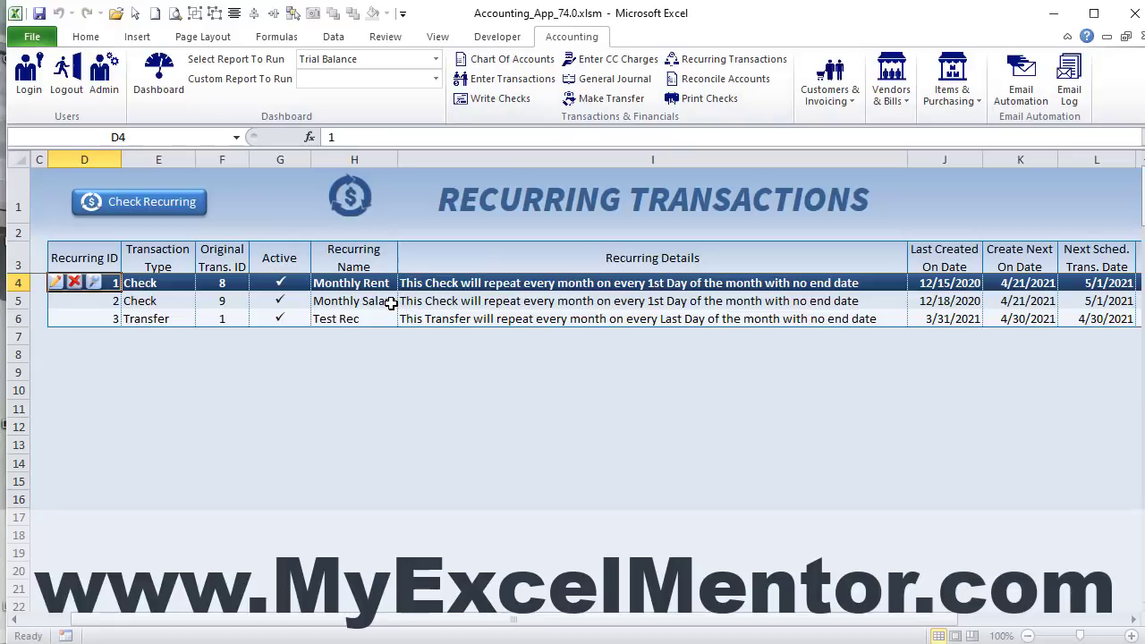
{"action": "left_click", "coordinate": [749, 81]}
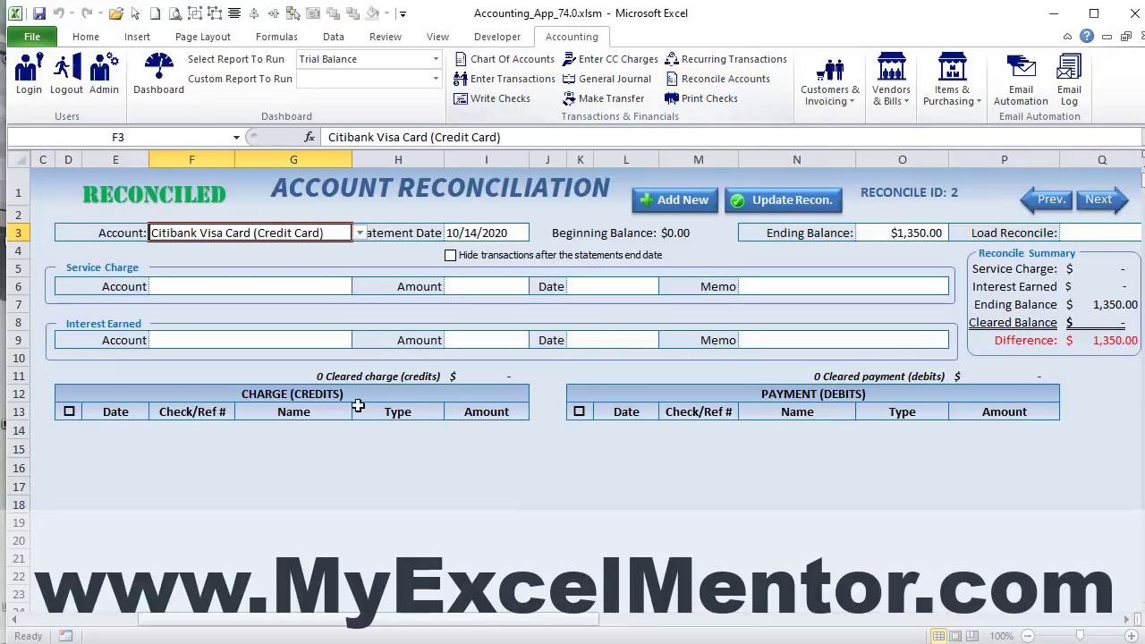
{"action": "left_click", "coordinate": [1046, 211]}
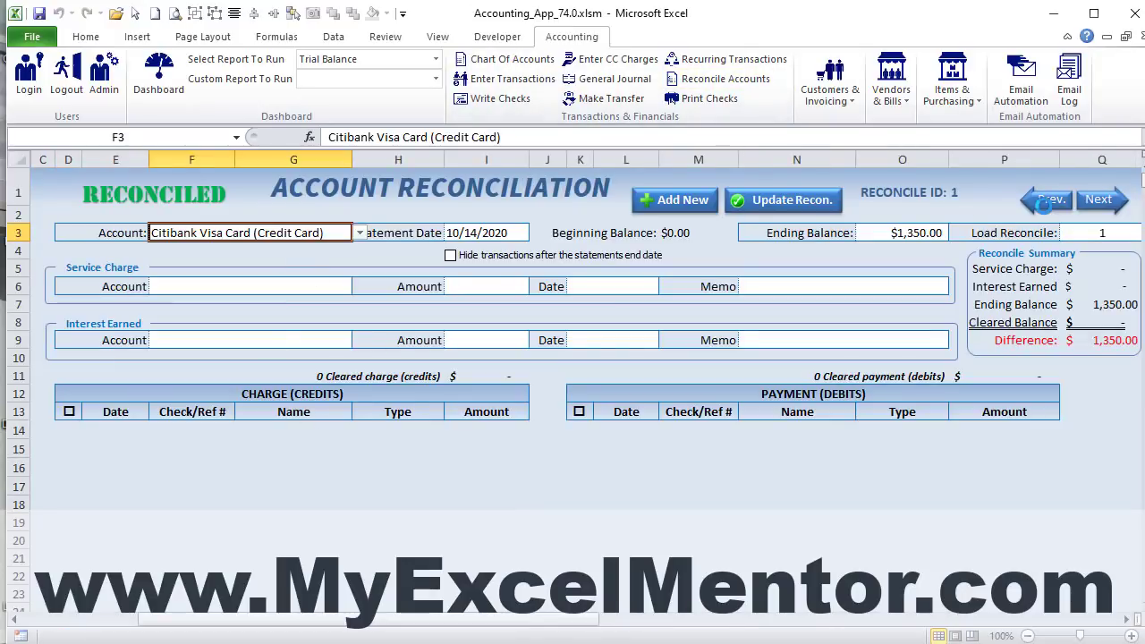
Step: On the check printing page, switch the check style to Standard, then Wallet
{"action": "left_click", "coordinate": [729, 108]}
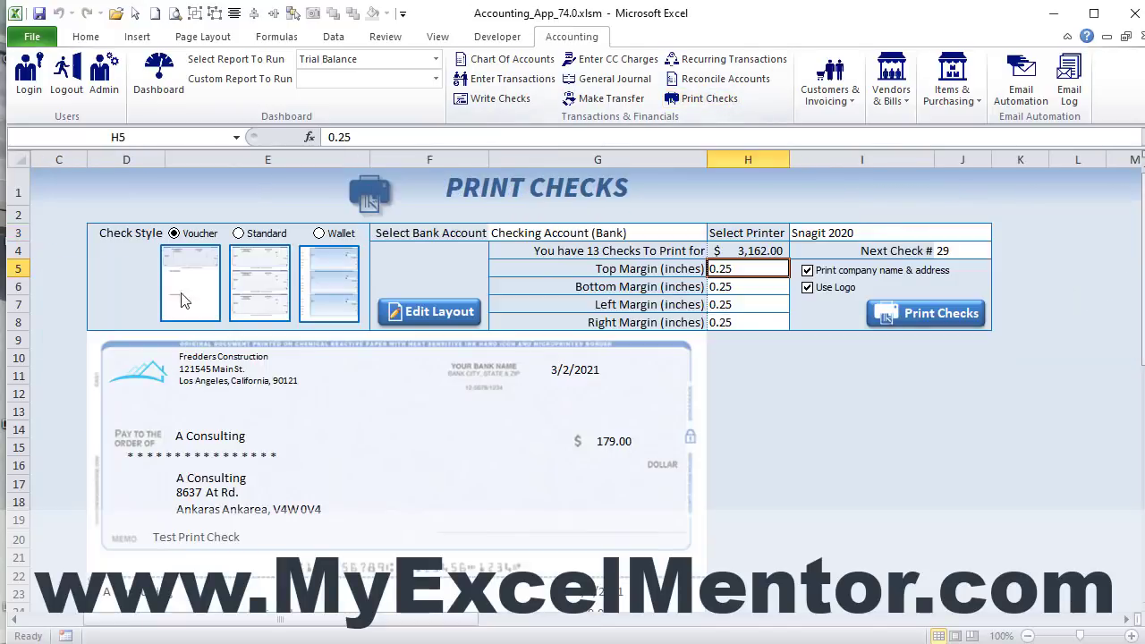
{"action": "left_click", "coordinate": [238, 233]}
{"action": "left_click", "coordinate": [318, 234]}
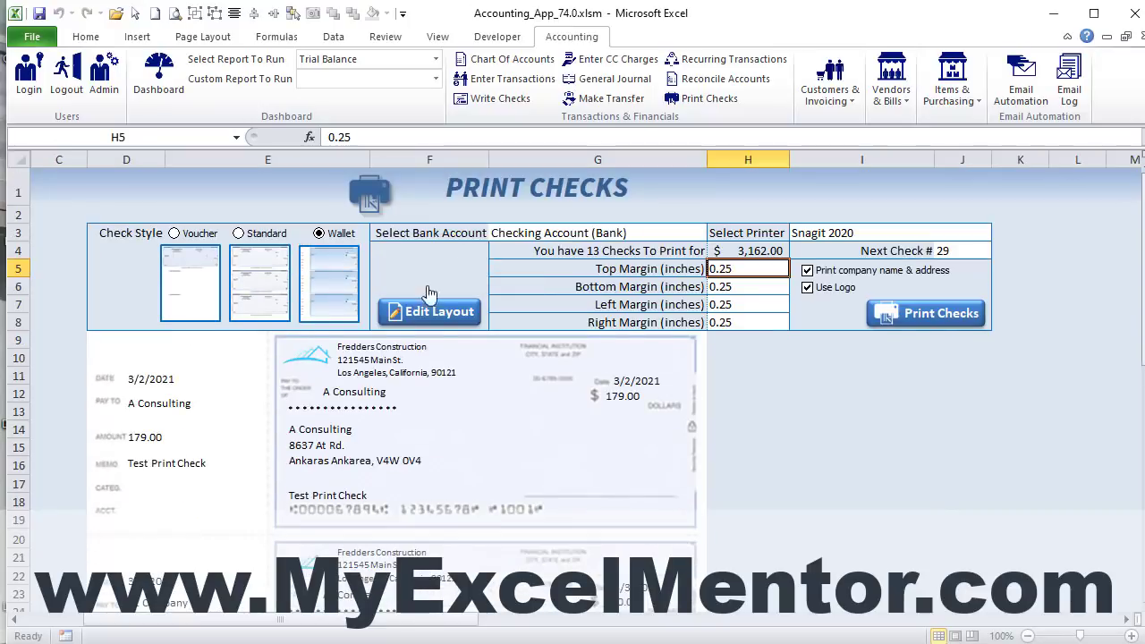
Step: View the customer's invoice and payment history and Customer Payments, then open the Invoices page
{"action": "left_click", "coordinate": [841, 94]}
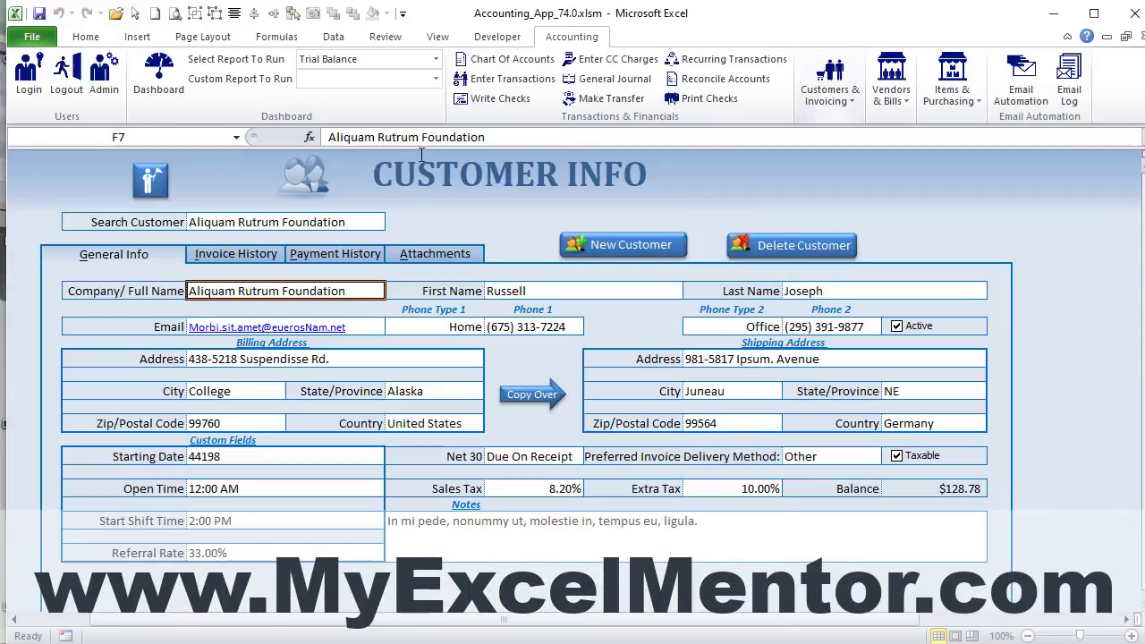
{"action": "left_click", "coordinate": [220, 254]}
{"action": "left_click", "coordinate": [306, 251]}
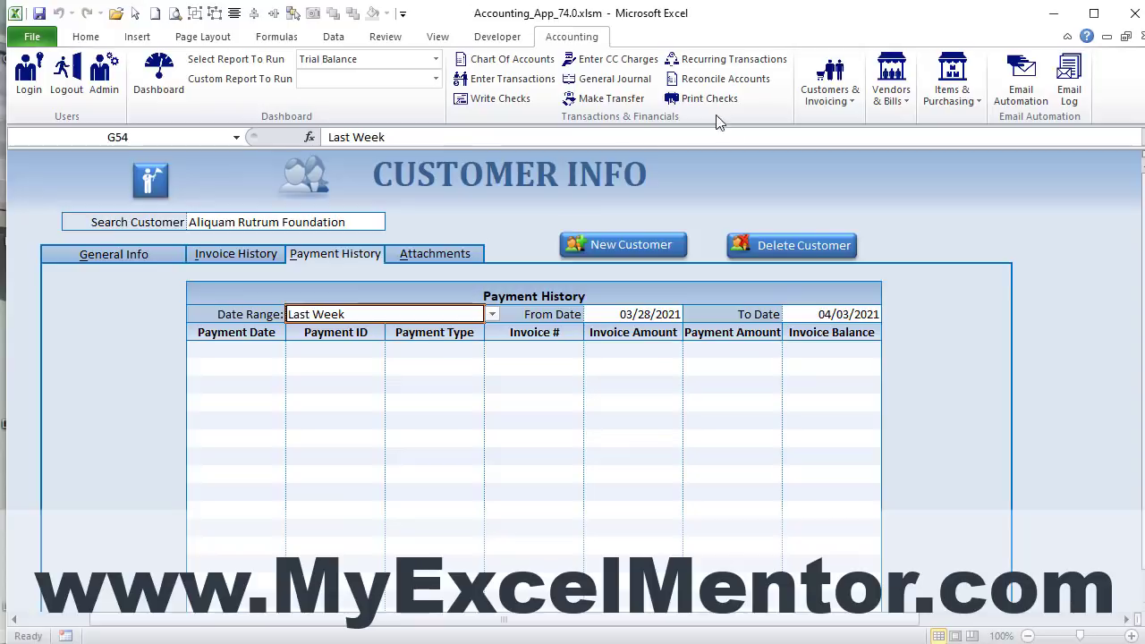
{"action": "left_click", "coordinate": [831, 97]}
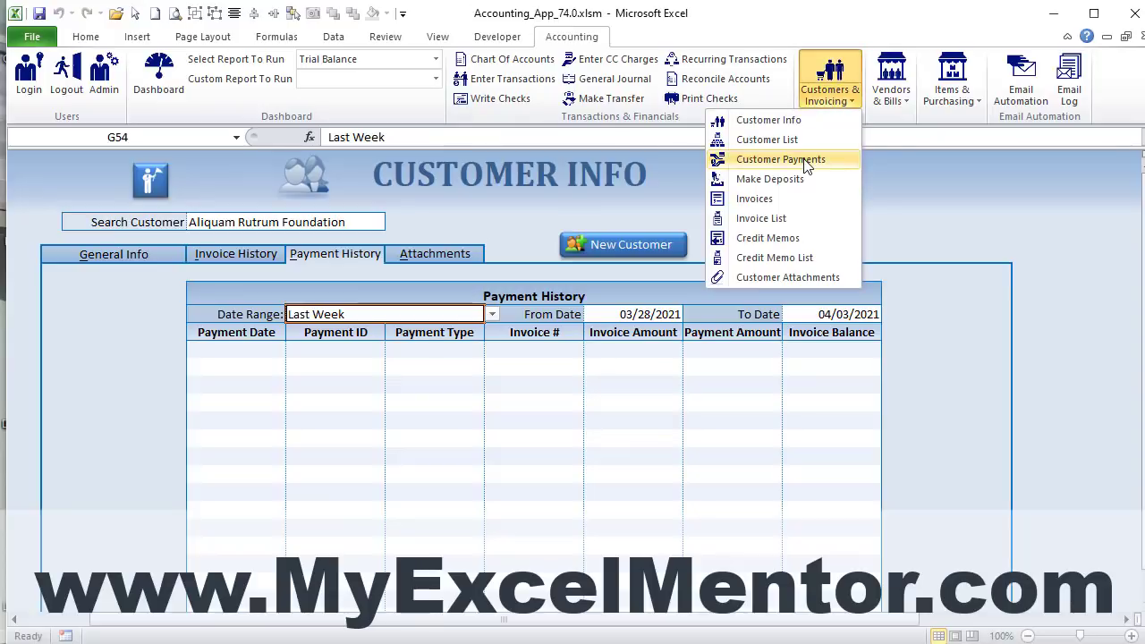
{"action": "left_click", "coordinate": [809, 159]}
{"action": "left_click", "coordinate": [830, 94]}
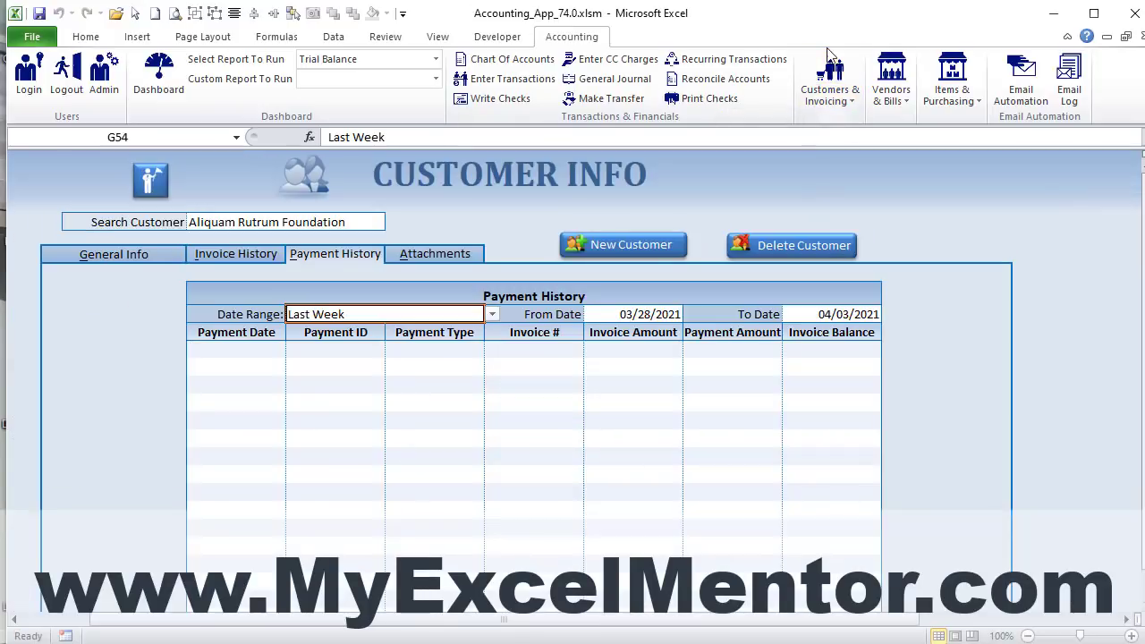
{"action": "left_click", "coordinate": [829, 98]}
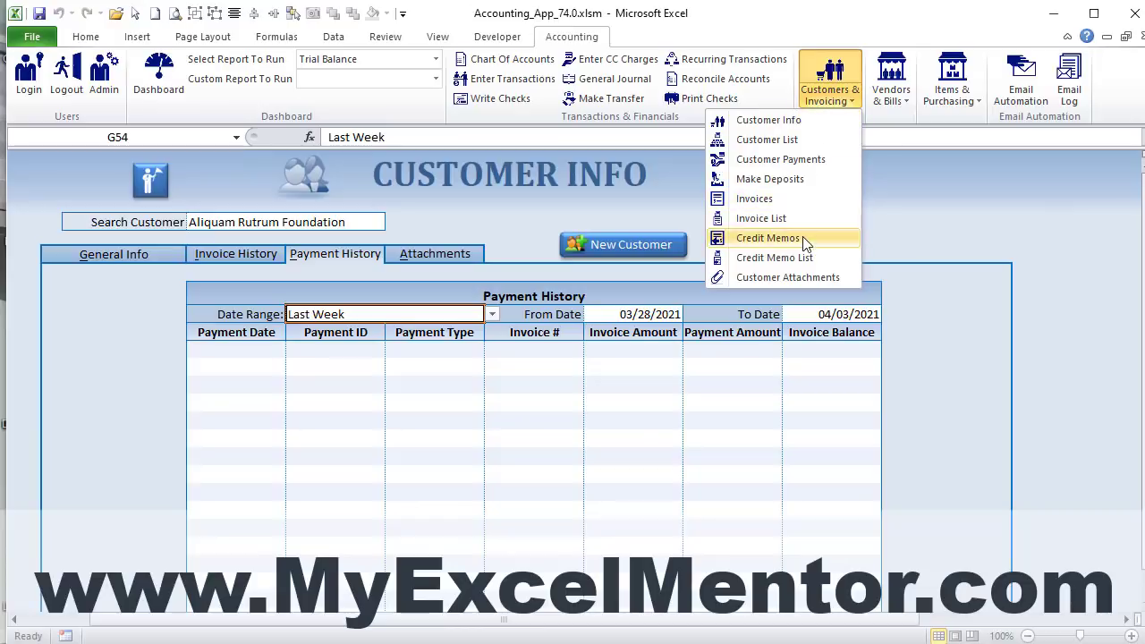
{"action": "left_click", "coordinate": [754, 199]}
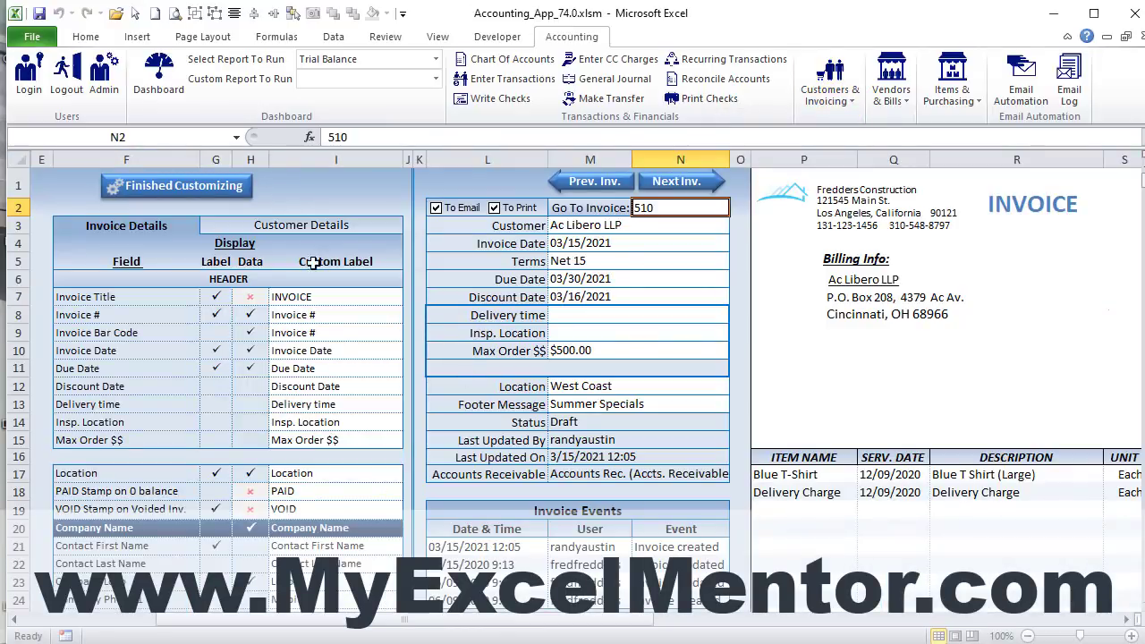
Step: Turn off the Due Date label in the invoice customization and finish customizing
{"action": "left_click", "coordinate": [208, 191]}
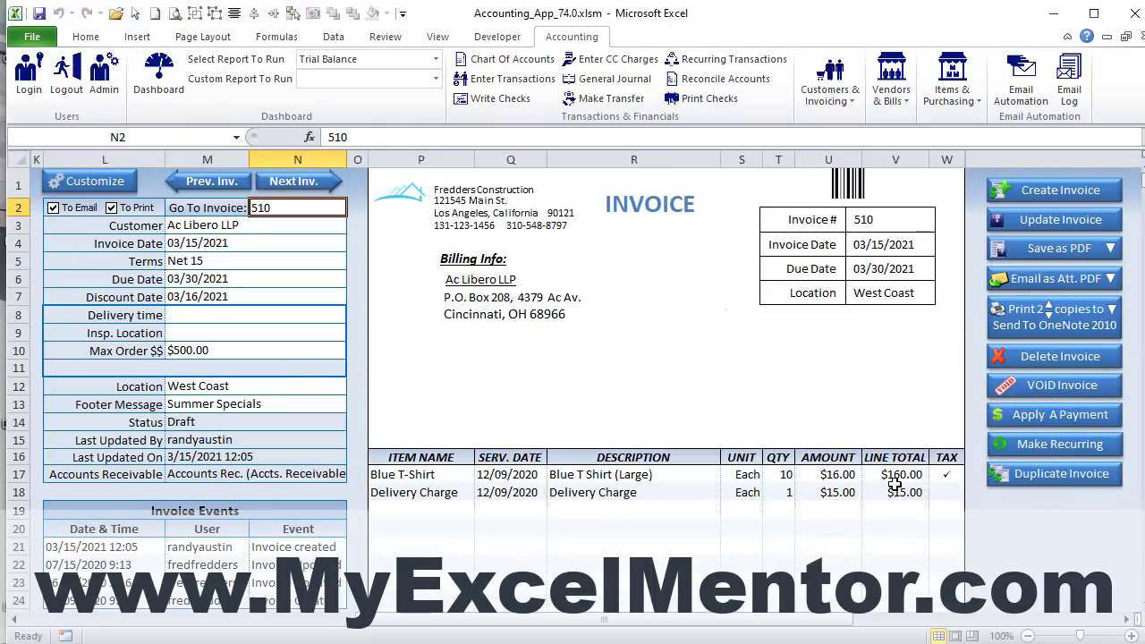
{"action": "left_click", "coordinate": [96, 182]}
{"action": "left_click", "coordinate": [216, 368]}
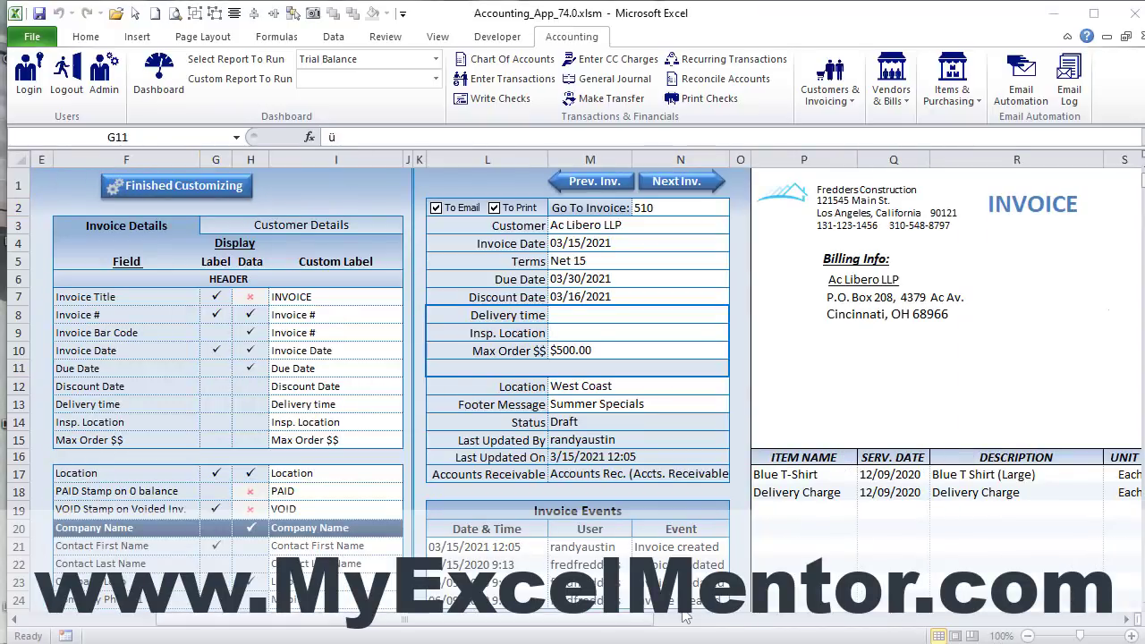
{"action": "left_click", "coordinate": [216, 188]}
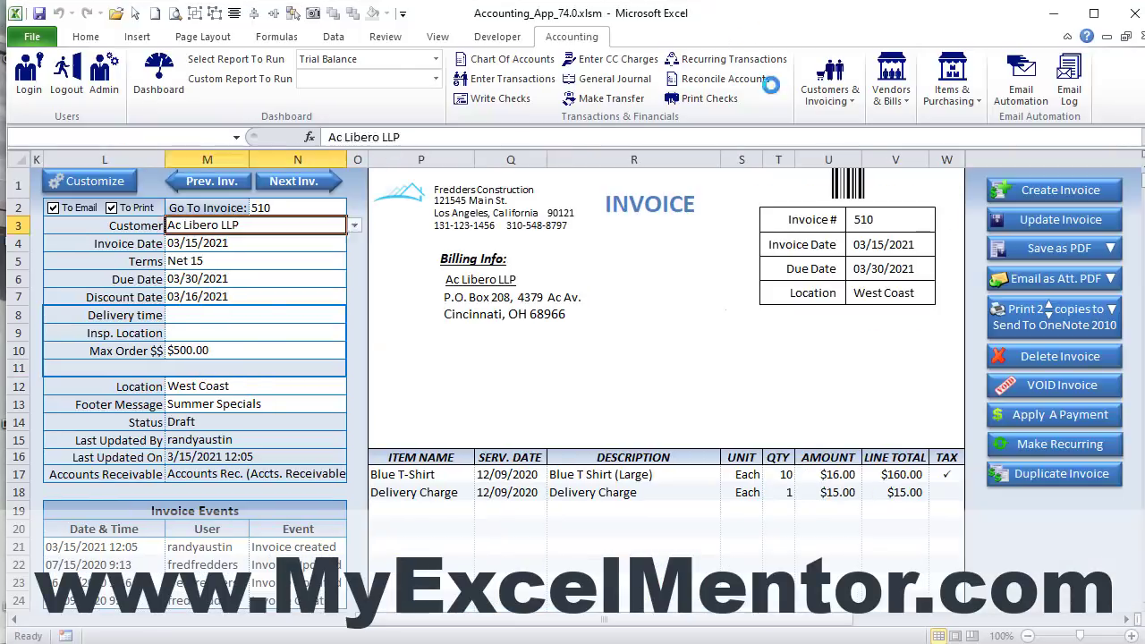
Step: Browse the Vendor Info, Item Info, Email Automation and Enter CC Charges pages
{"action": "left_click", "coordinate": [892, 72]}
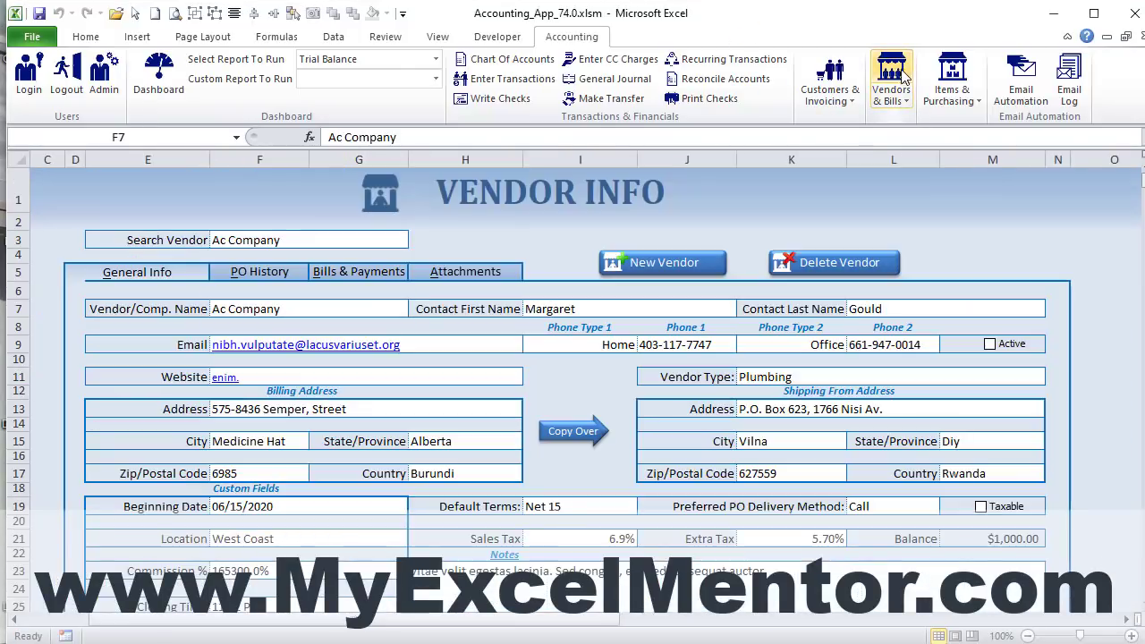
{"action": "left_click", "coordinate": [903, 104]}
{"action": "left_click", "coordinate": [952, 75]}
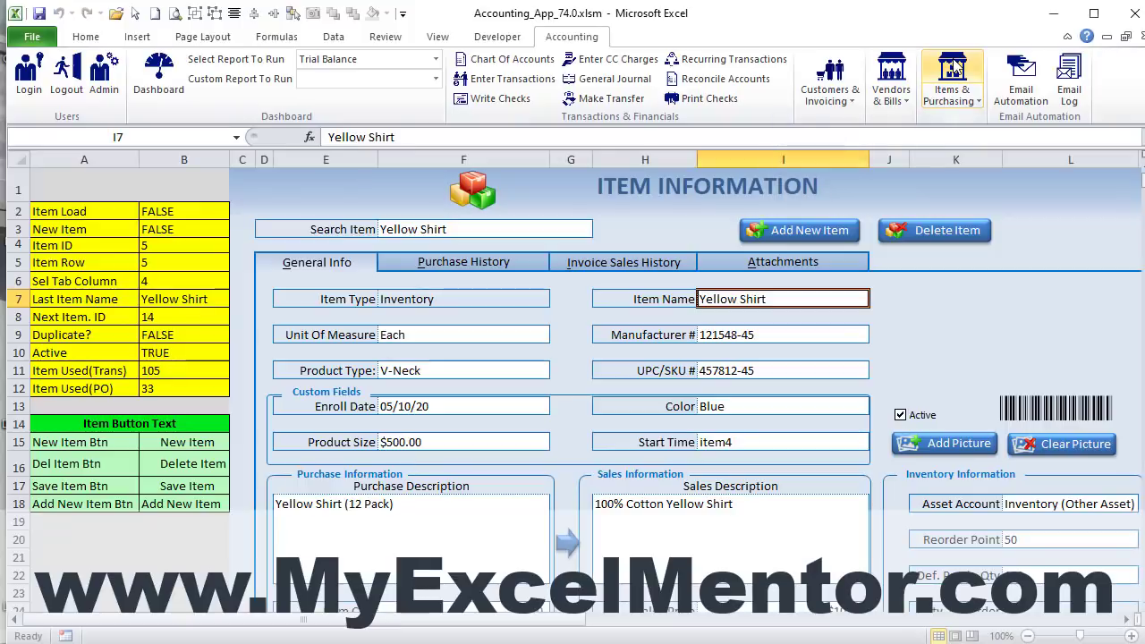
{"action": "left_click", "coordinate": [1022, 75]}
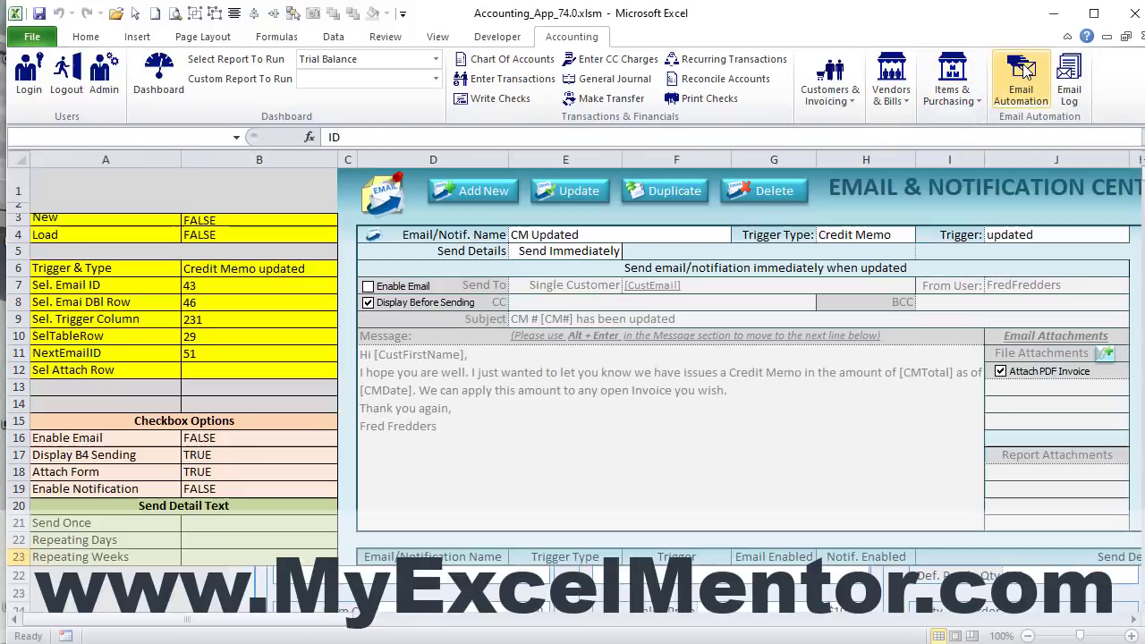
{"action": "left_click", "coordinate": [1132, 623]}
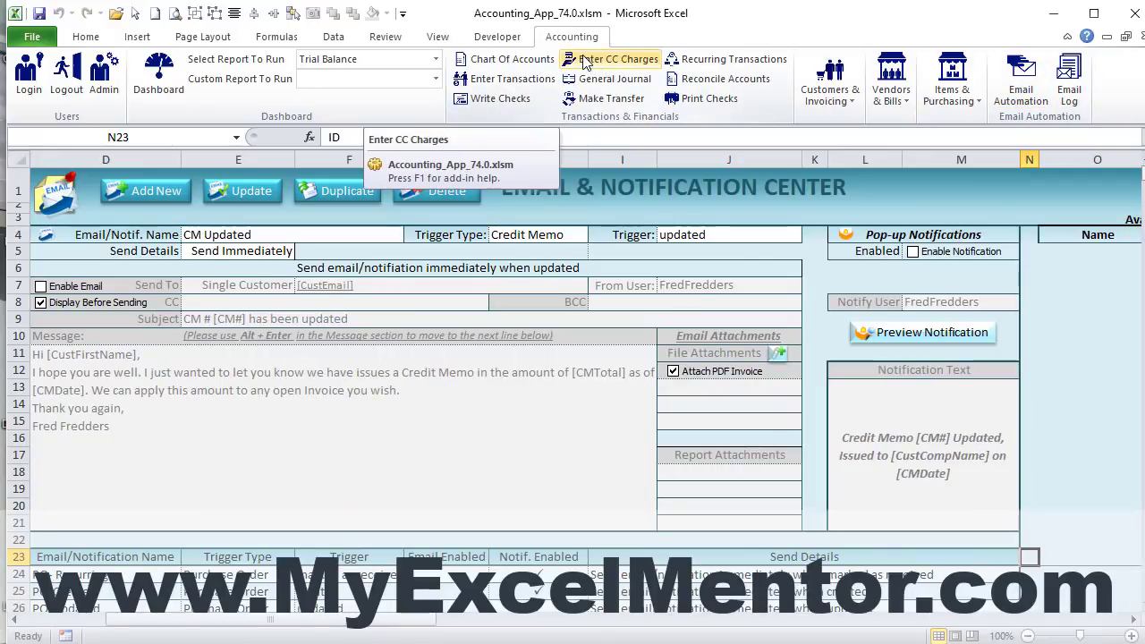
{"action": "left_click", "coordinate": [583, 85]}
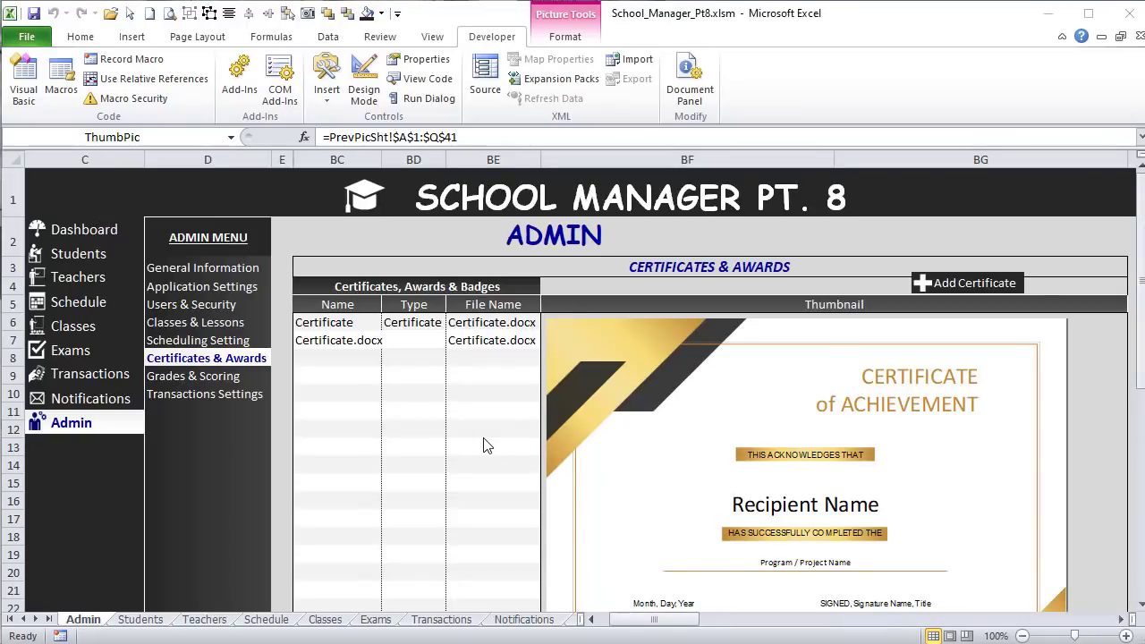
Step: Check the thumbnail across Scheduling, Grades and Certificates panels, then open the VBA editor with Alt+F11
{"action": "left_click", "coordinate": [890, 389]}
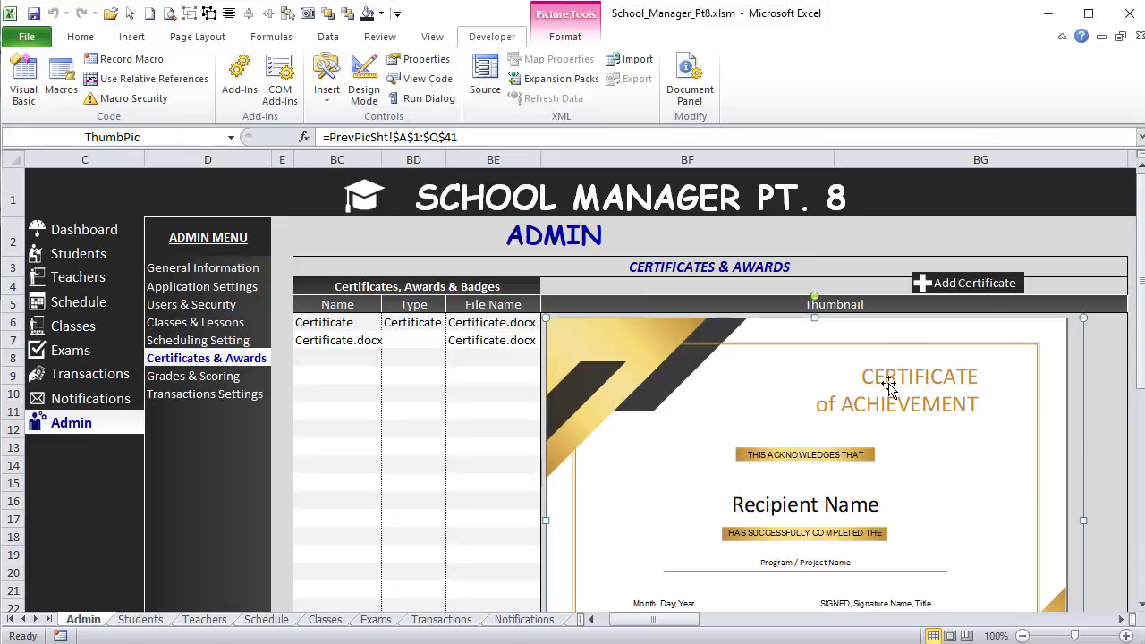
{"action": "left_click", "coordinate": [208, 340]}
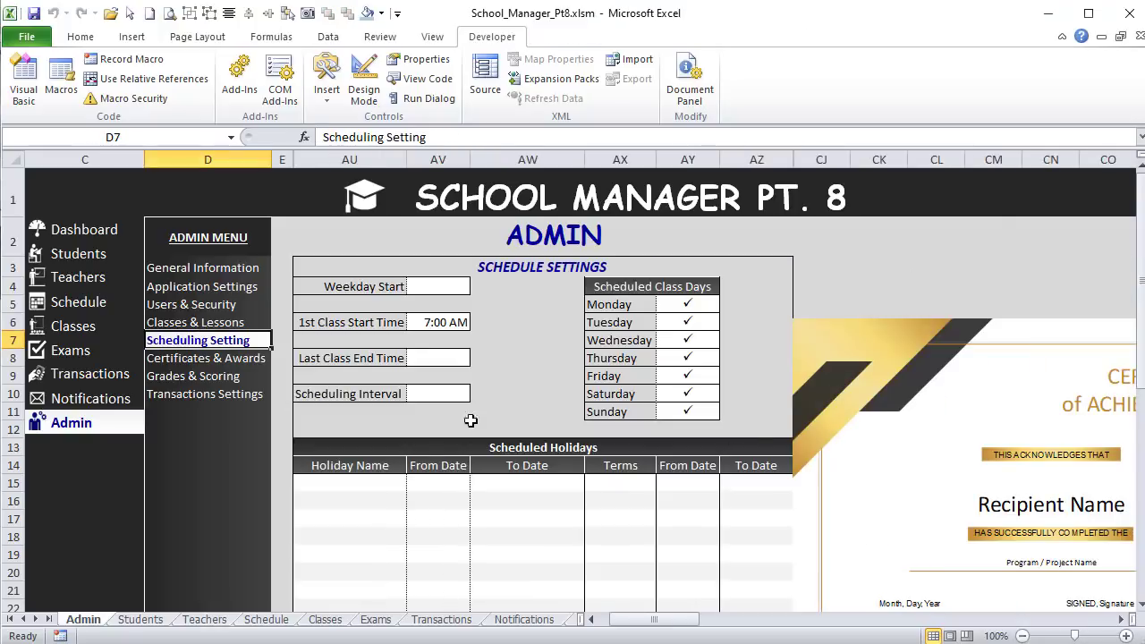
{"action": "left_click", "coordinate": [230, 377]}
{"action": "left_click", "coordinate": [220, 356]}
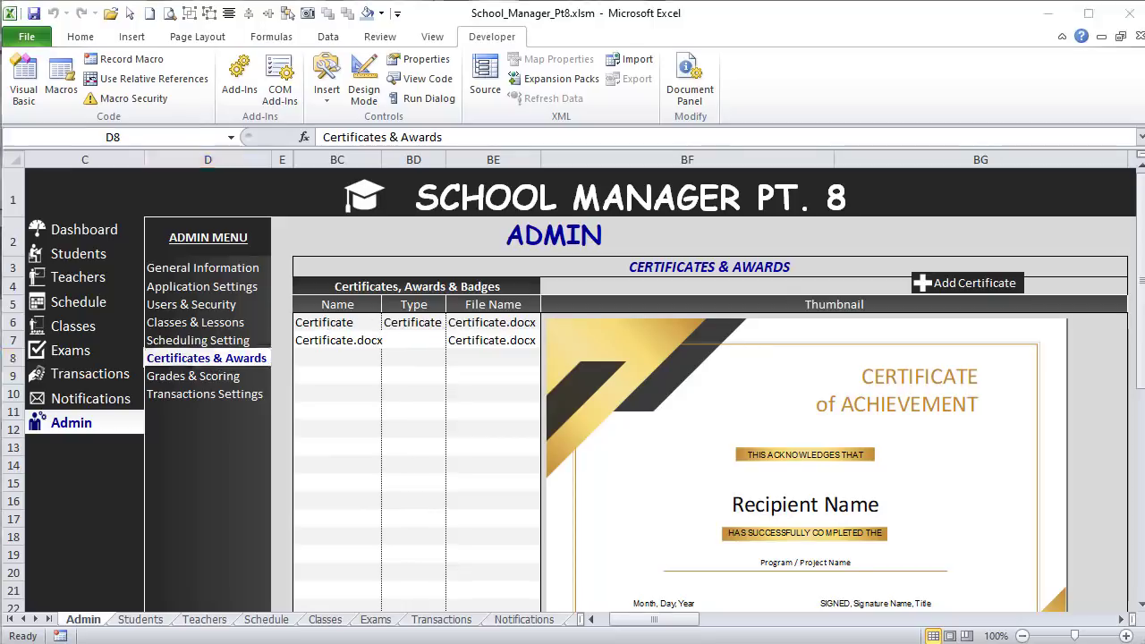
{"action": "key", "text": "alt+F11"}
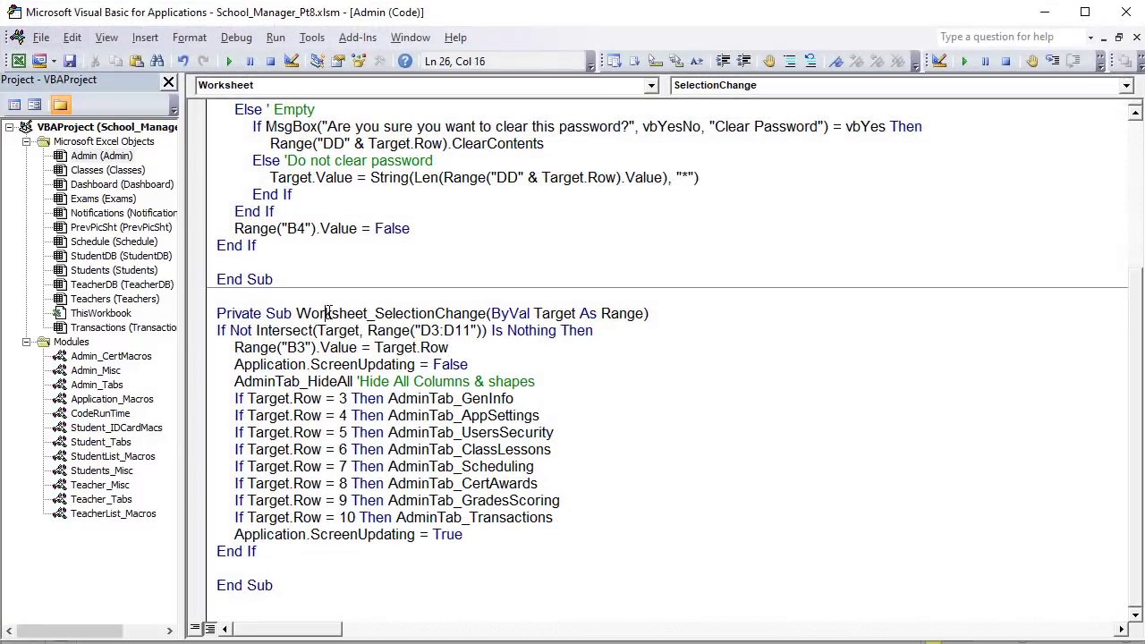
Step: Add a new line after the B3 assignment in Worksheet_SelectionChange
{"action": "left_click_drag", "start_coordinate": [323, 313], "coordinate": [418, 331]}
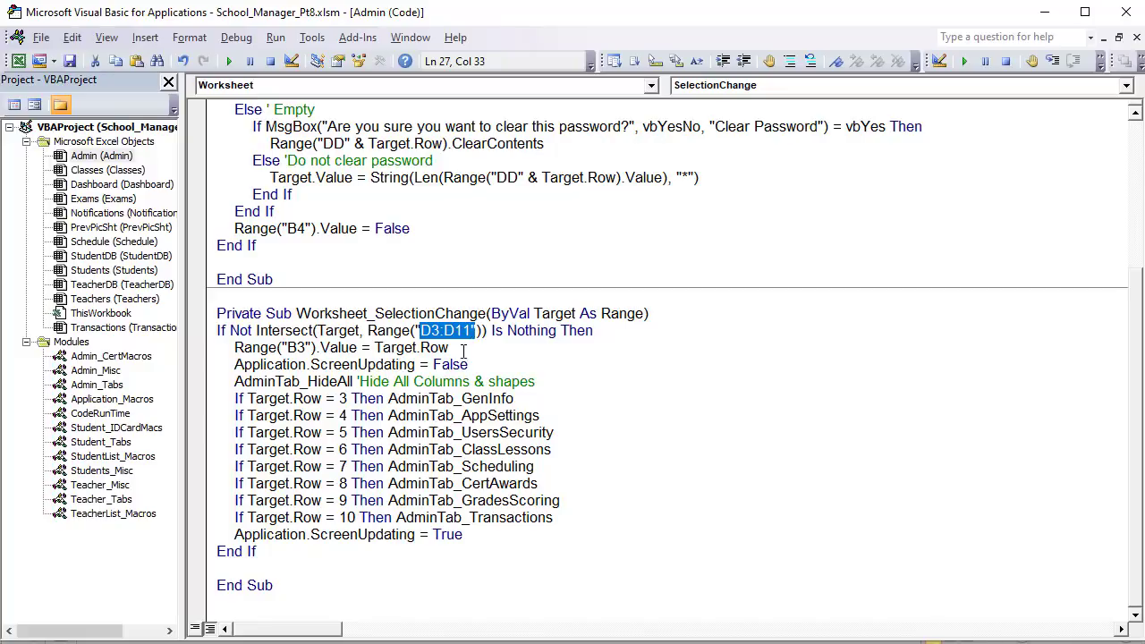
{"action": "left_click", "coordinate": [463, 352]}
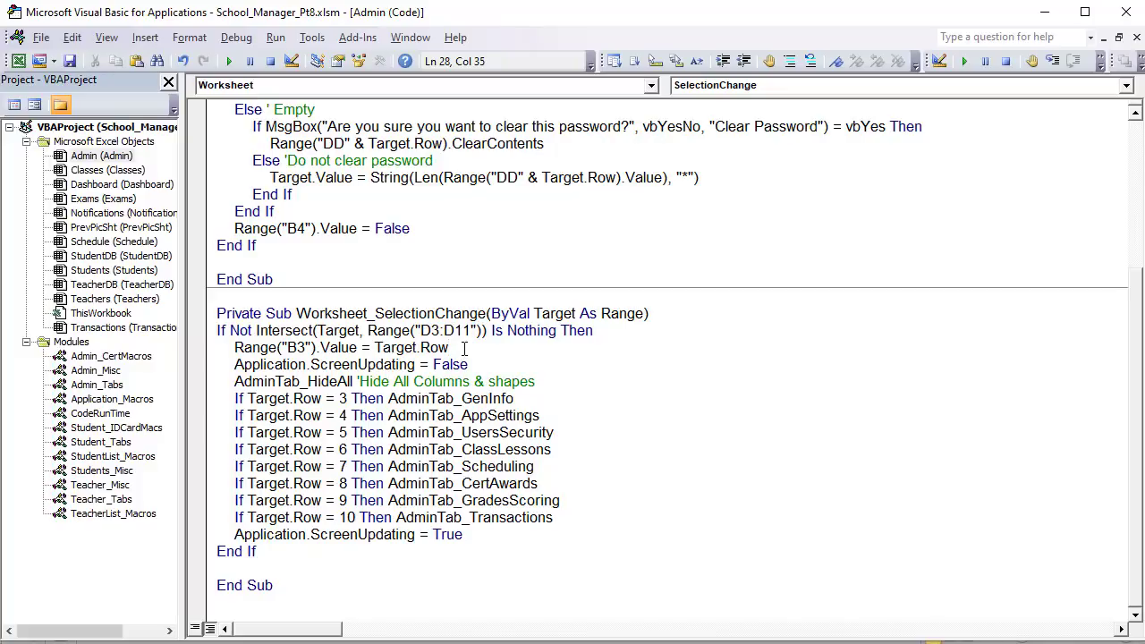
{"action": "key", "text": "Return"}
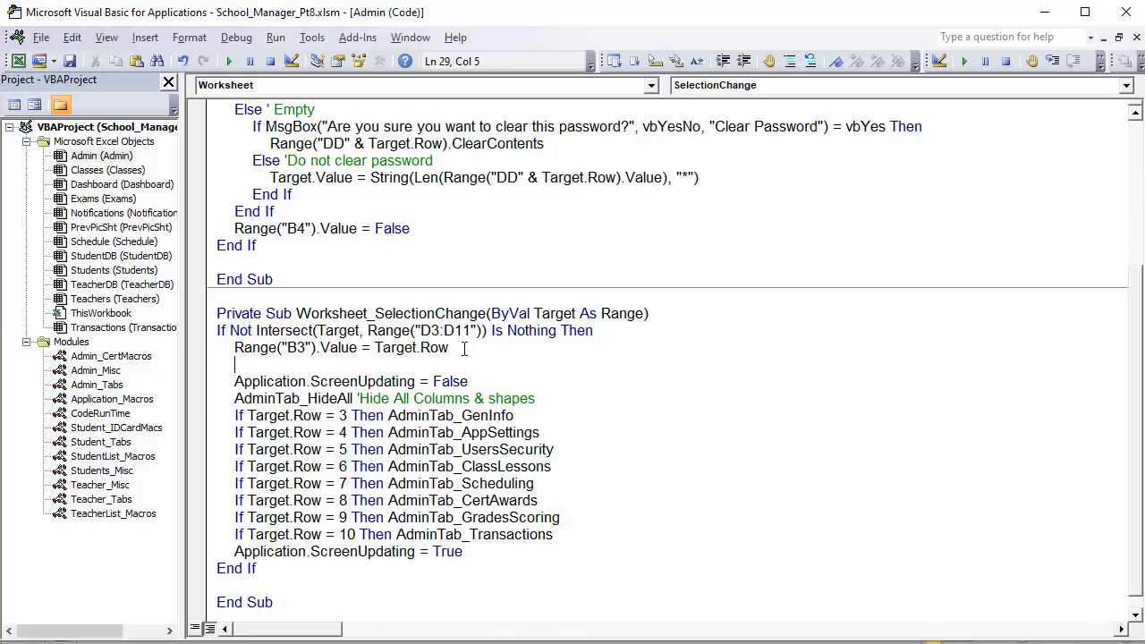
{"action": "key", "text": "BackSpace"}
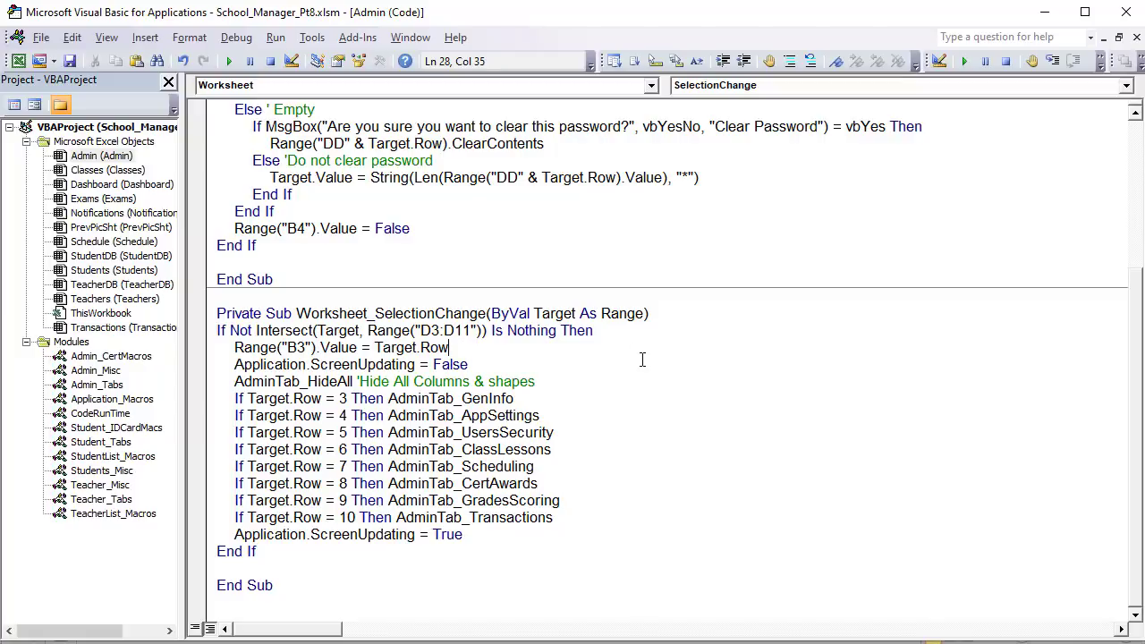
{"action": "key", "text": "Return"}
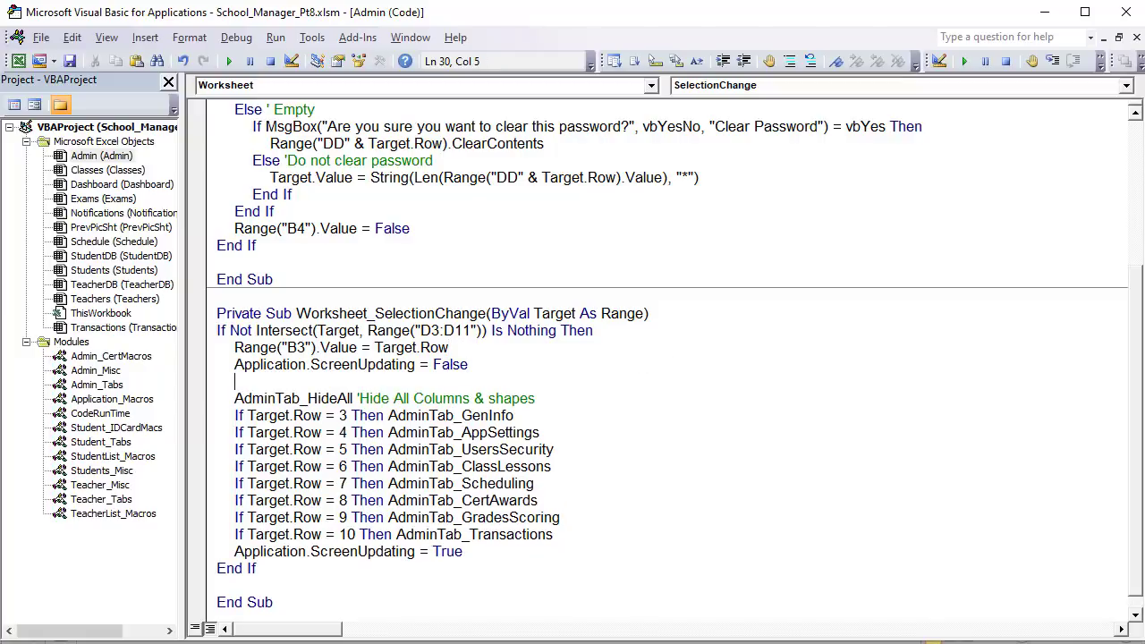
Step: Confirm the picture is named ThumbPic and enter Shapes("ThumbPic").Delete
{"action": "key", "text": "alt+F11"}
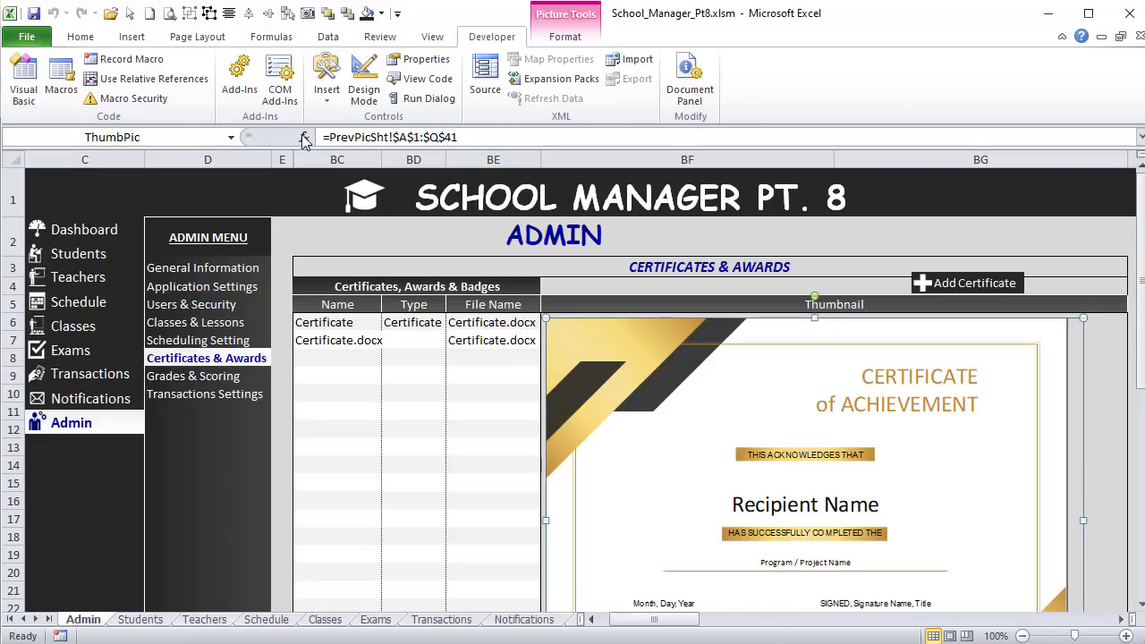
{"action": "left_click", "coordinate": [167, 136]}
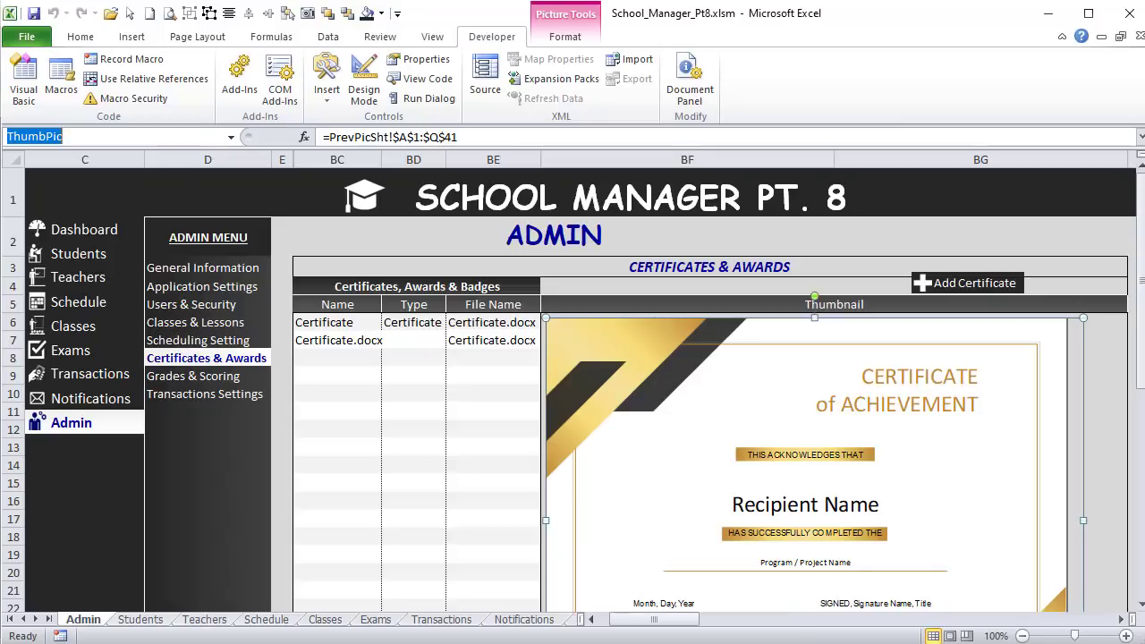
{"action": "key", "text": "alt+F11"}
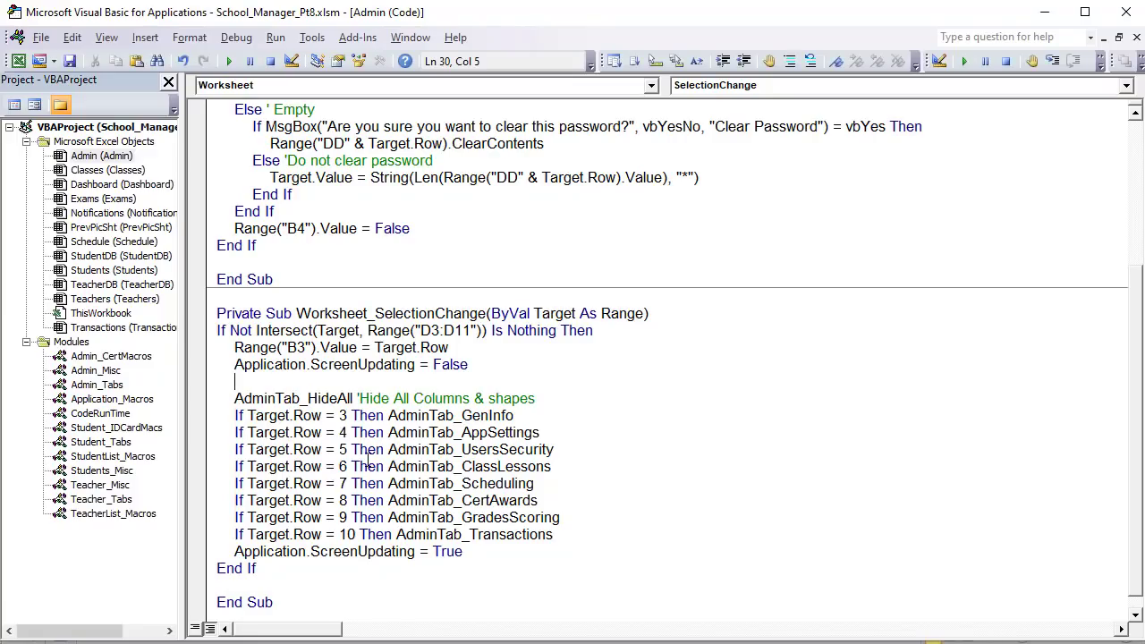
{"action": "type", "text": "Shapes(\"ThumbPic\")."}
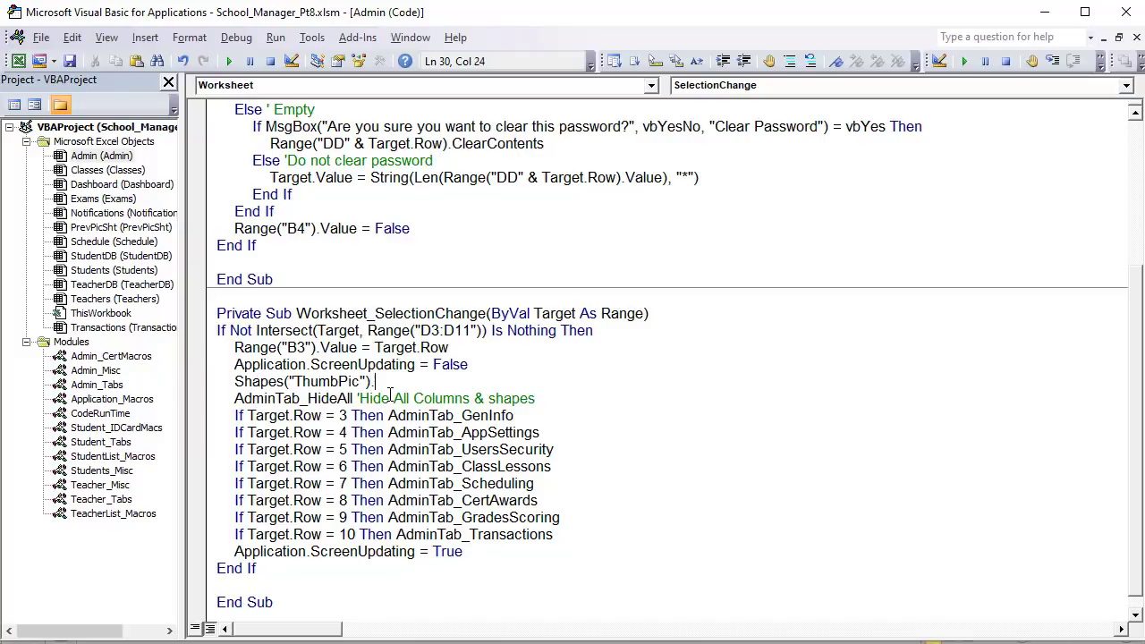
{"action": "type", "text": "d"}
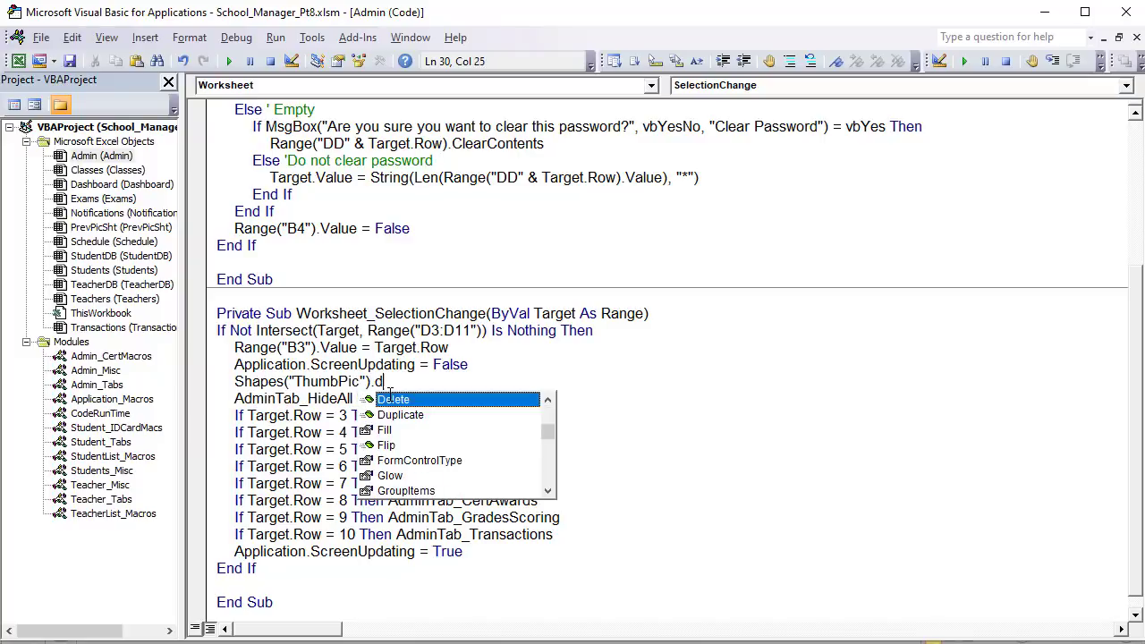
{"action": "type", "text": "el"}
{"action": "key", "text": "Tab"}
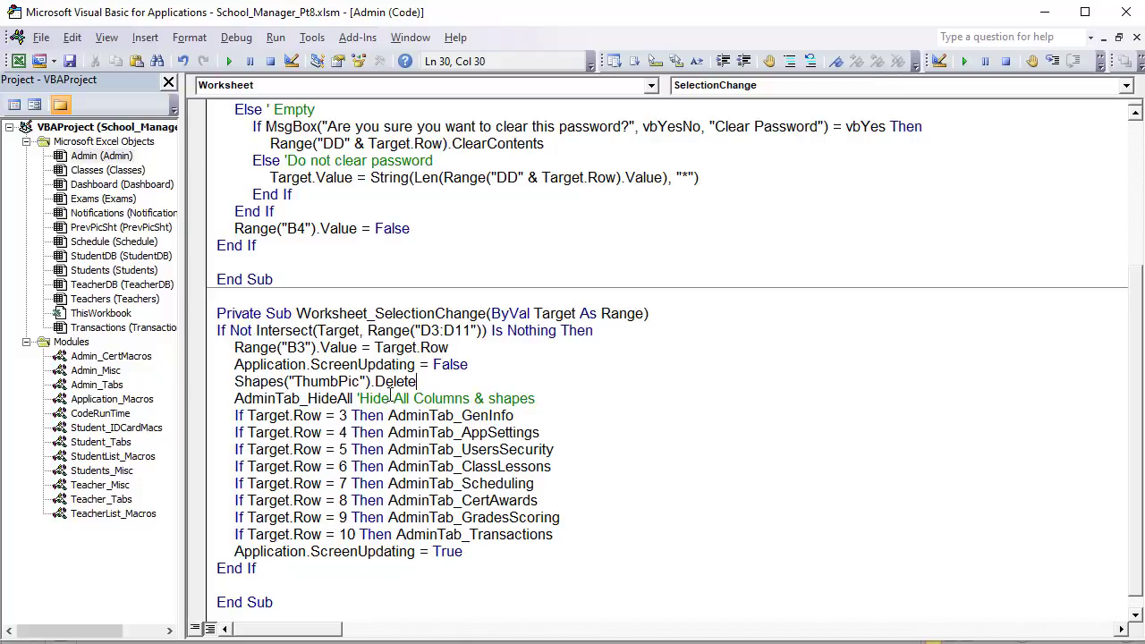
Step: Wrap the delete in 'On Error Resume Next' and 'On Error Goto 0'
{"action": "key", "text": "Return"}
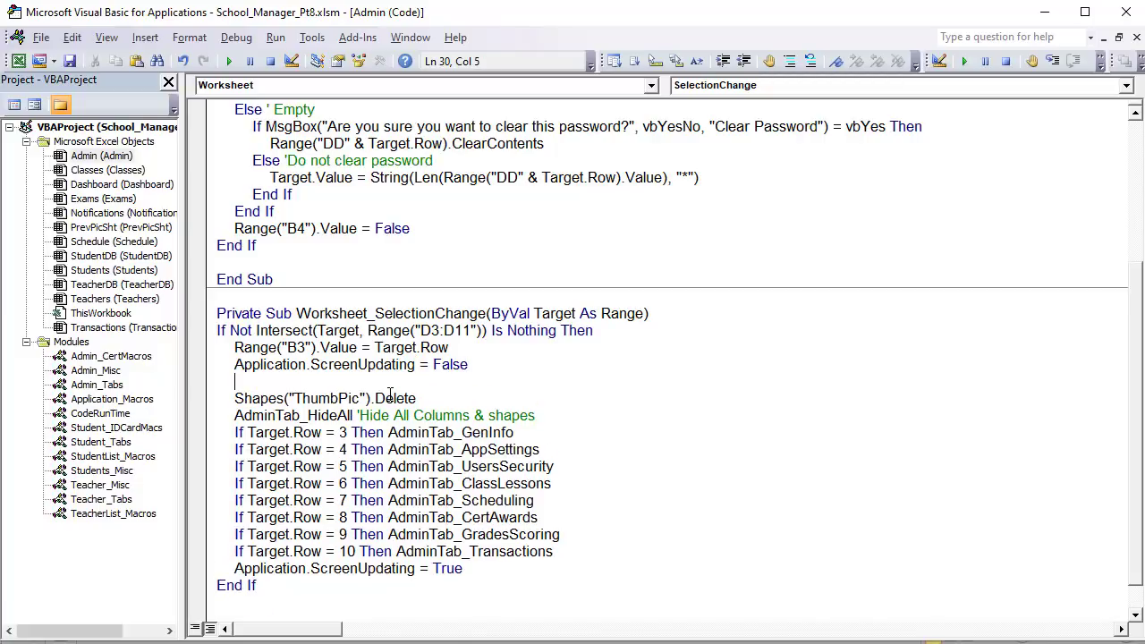
{"action": "type", "text": "on Error Resume Next"}
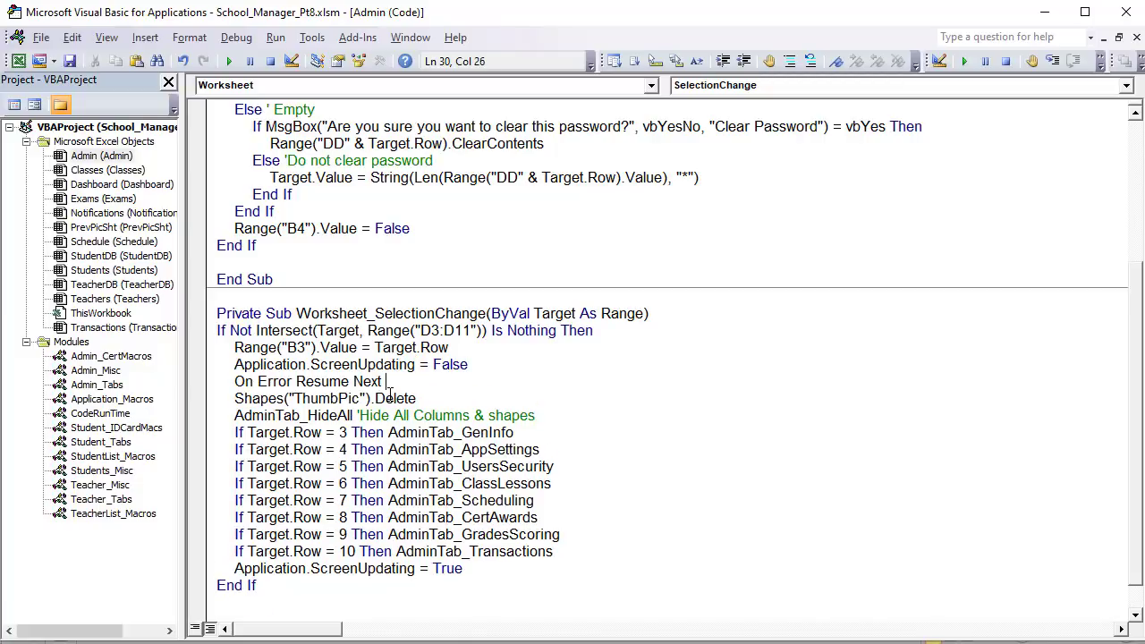
{"action": "key", "text": "Return"}
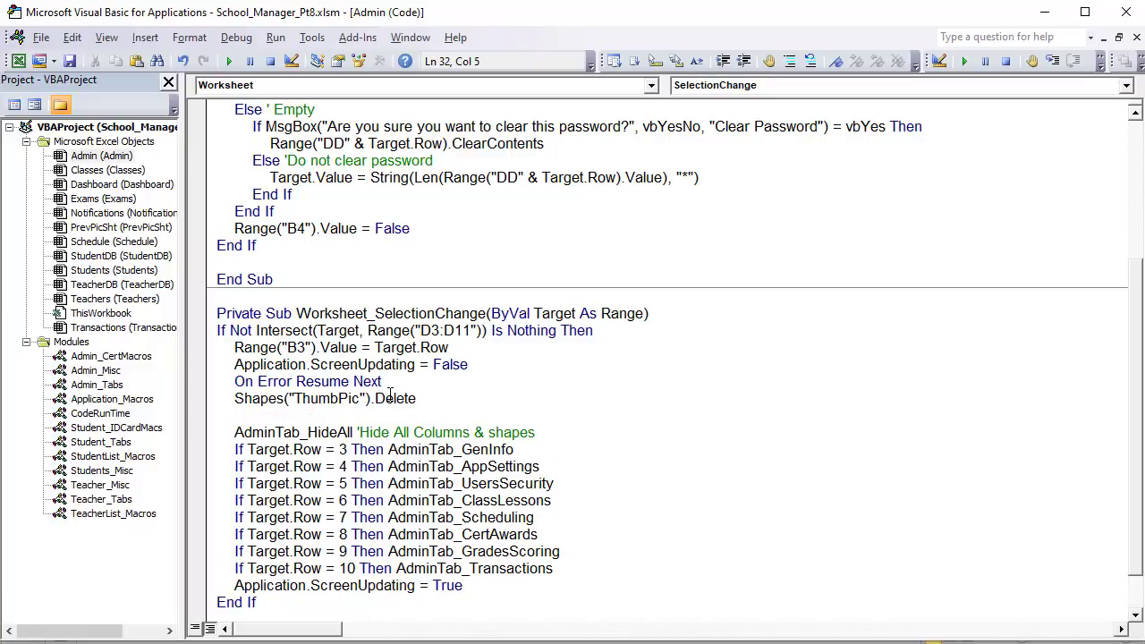
{"action": "type", "text": "on Error Goto 0"}
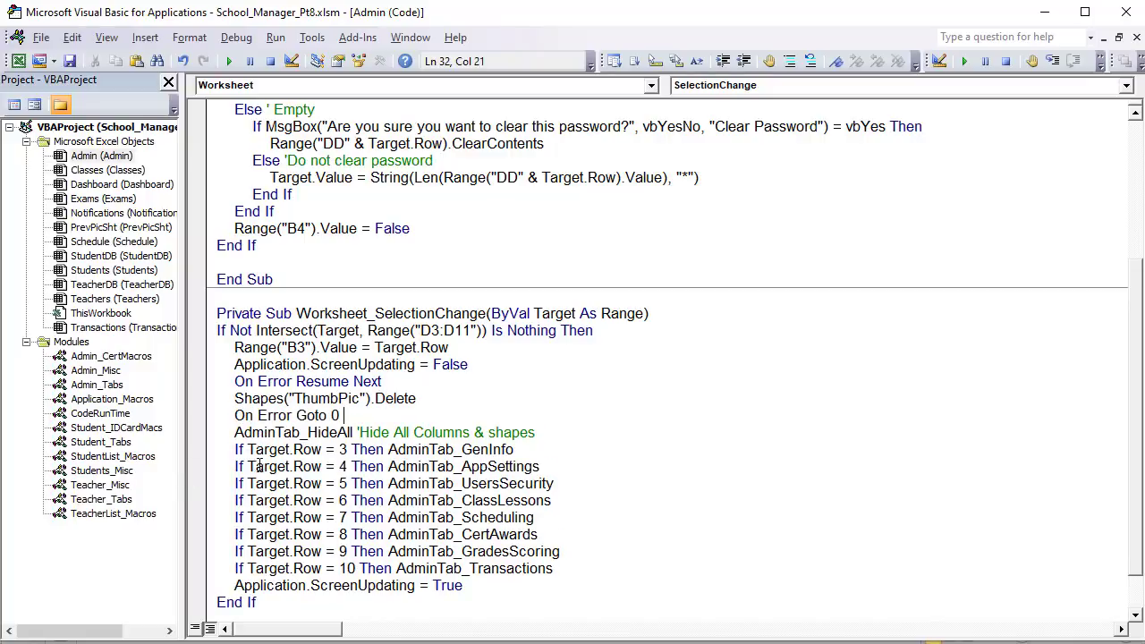
Step: Return to the workbook and reopen Certificates & Awards via the Scheduling Setting admin page
{"action": "key", "text": "alt+F11"}
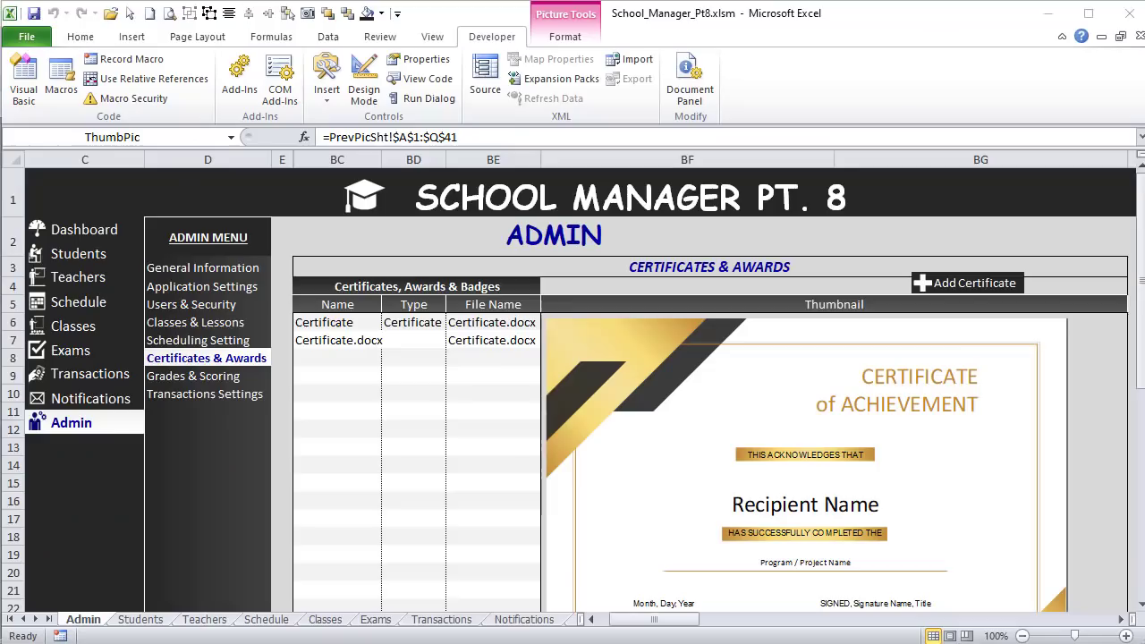
{"action": "left_click", "coordinate": [215, 341]}
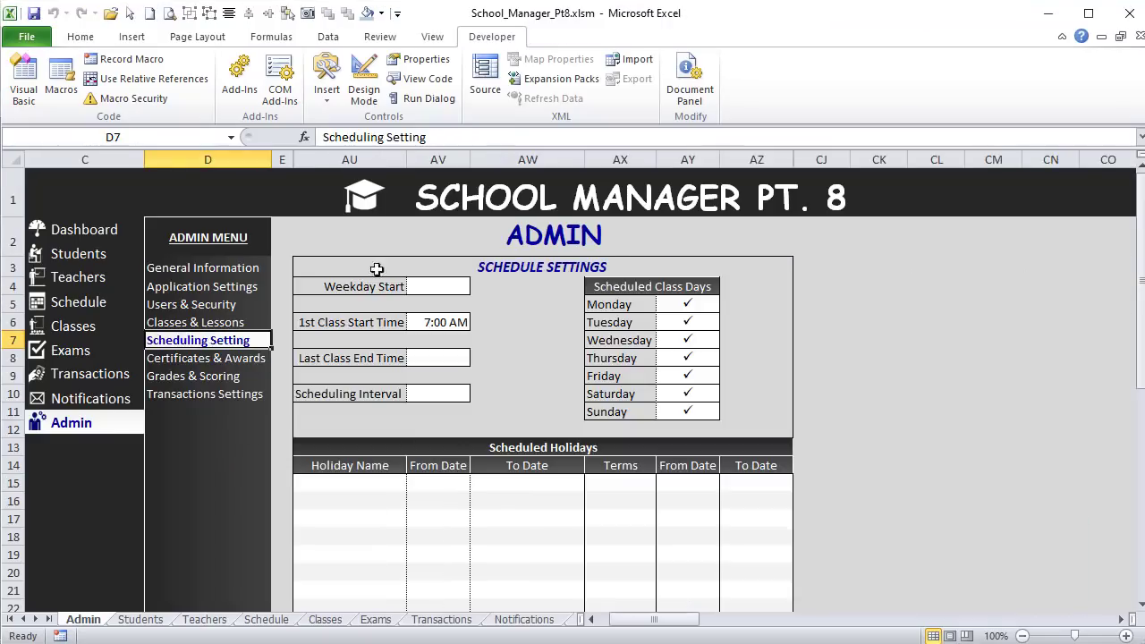
{"action": "left_click", "coordinate": [170, 359]}
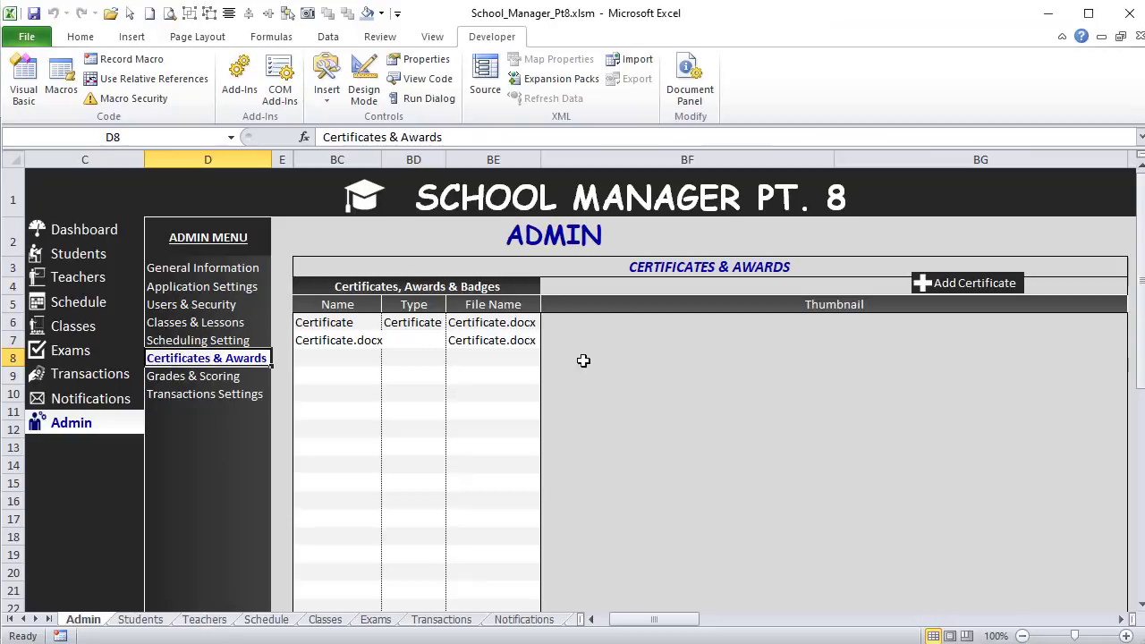
Step: Test the page by selecting the first and second certificates' Name and Type cells
{"action": "left_click", "coordinate": [391, 324]}
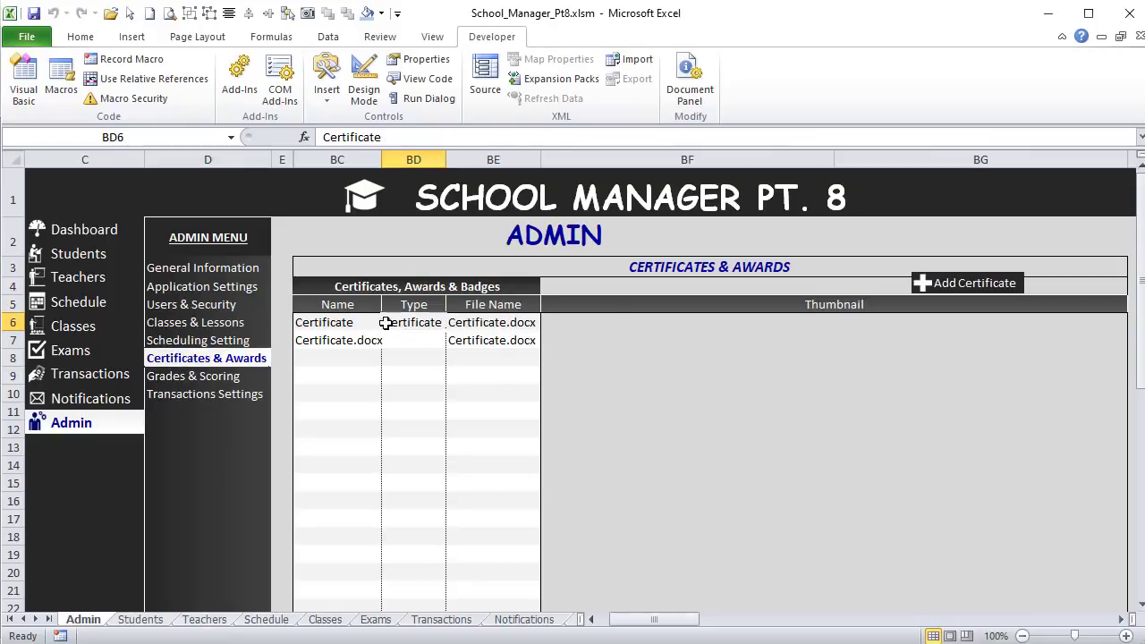
{"action": "left_click", "coordinate": [302, 324]}
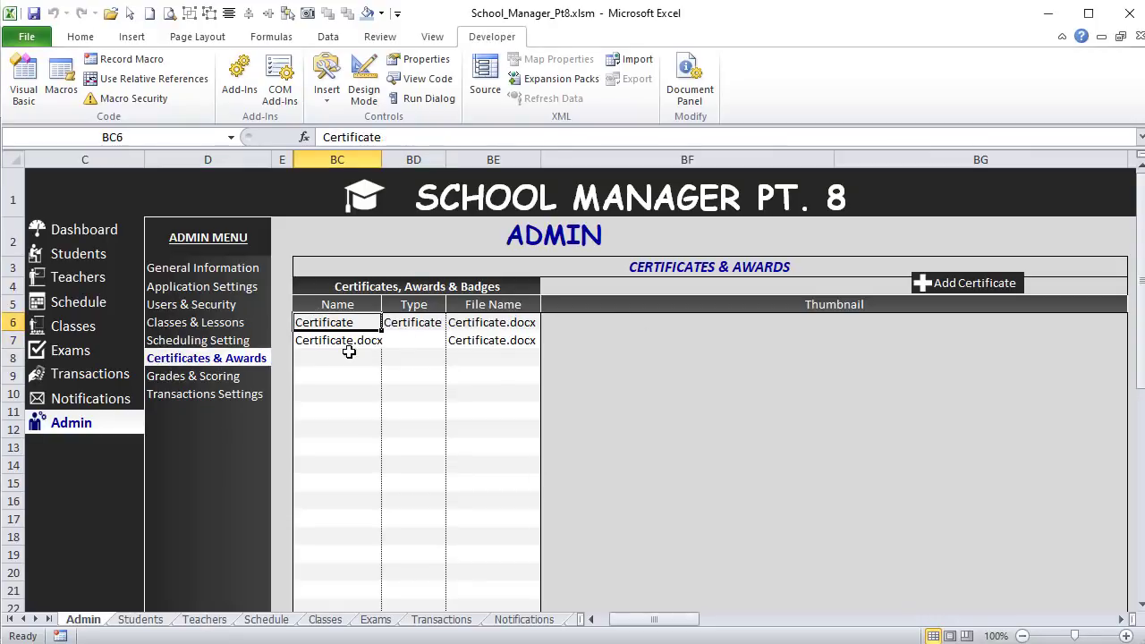
{"action": "left_click", "coordinate": [318, 341]}
{"action": "left_click", "coordinate": [315, 323]}
{"action": "left_click", "coordinate": [348, 336]}
{"action": "left_click", "coordinate": [345, 320]}
{"action": "left_click", "coordinate": [369, 336]}
{"action": "left_click", "coordinate": [366, 324]}
{"action": "left_click", "coordinate": [386, 324]}
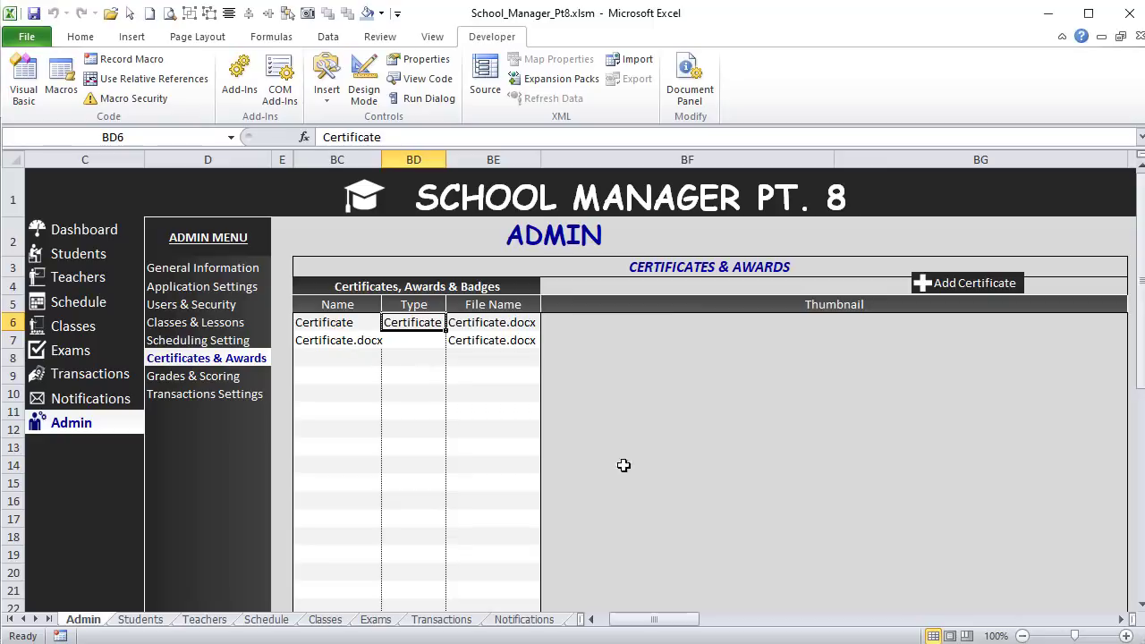
{"action": "left_click", "coordinate": [316, 322]}
Step: Scroll left and check the Sel Cert Row value in cell B9
{"action": "left_click", "coordinate": [470, 360], "text": "shift"}
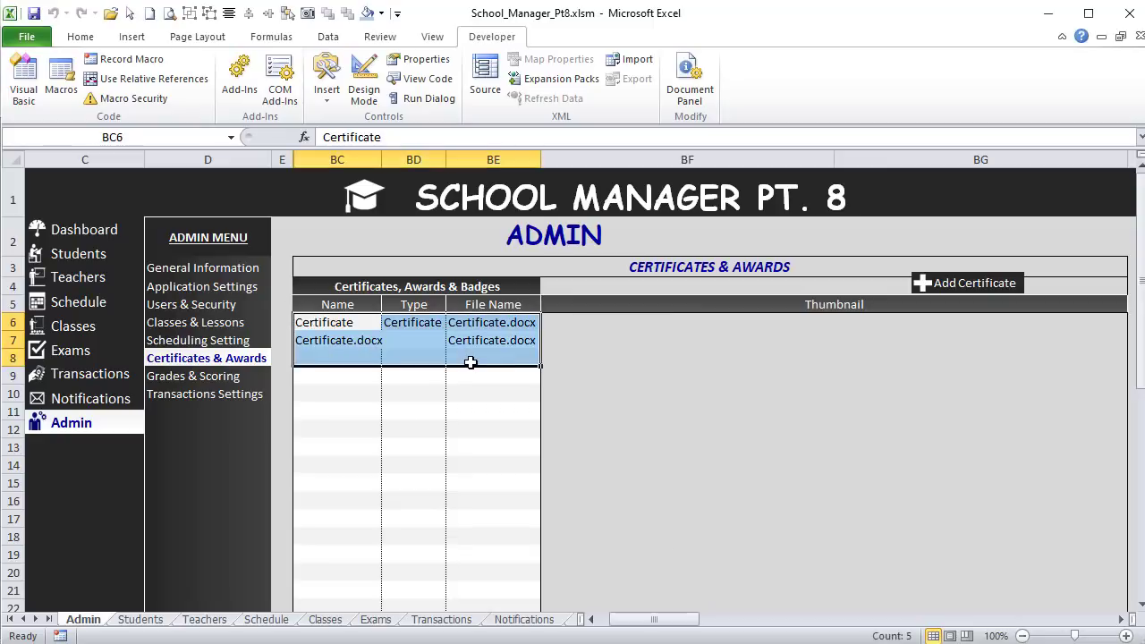
{"action": "left_click_drag", "start_coordinate": [638, 620], "coordinate": [587, 621]}
{"action": "left_click", "coordinate": [114, 378]}
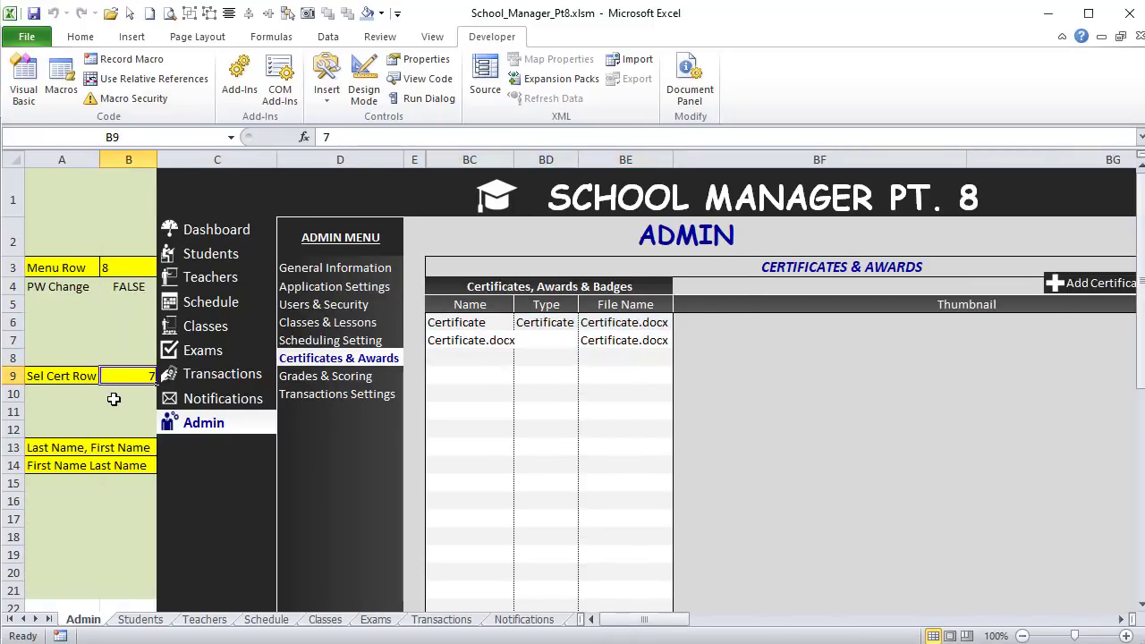
Step: Select the certificate table range BC6:BE27
{"action": "left_click", "coordinate": [447, 323]}
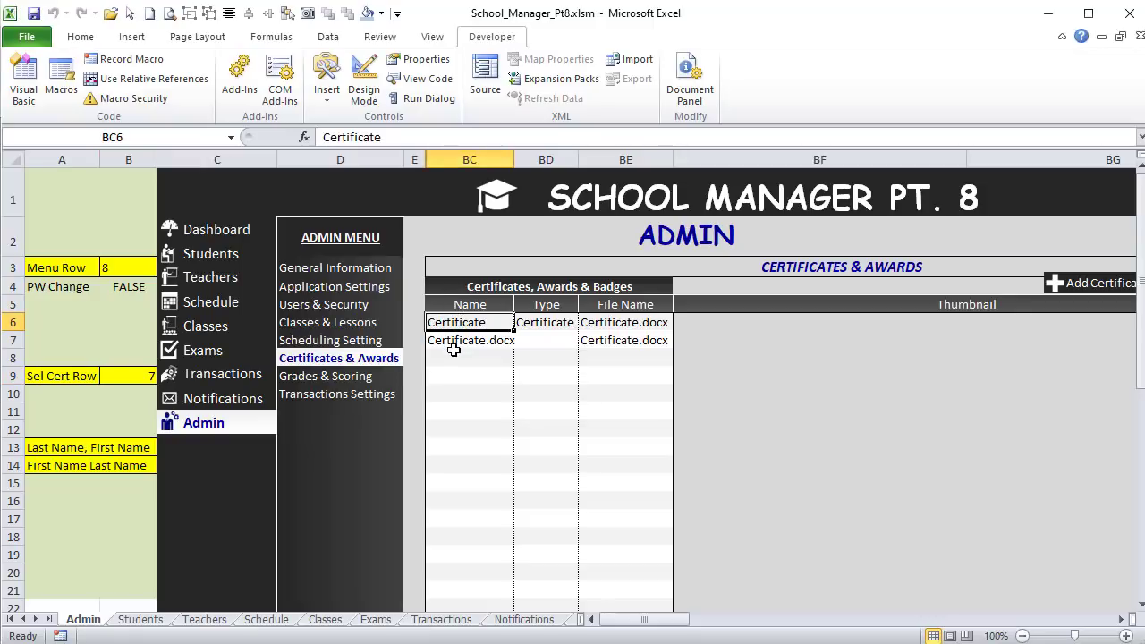
{"action": "scroll", "coordinate": [453, 351], "scroll_direction": "down", "scroll_amount": 2}
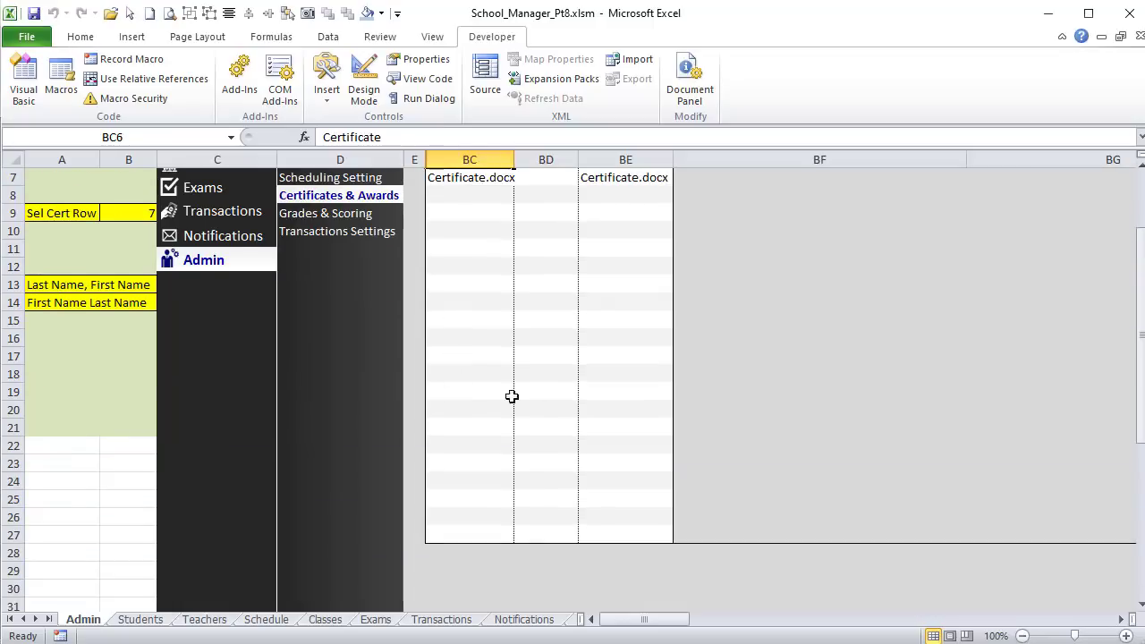
{"action": "left_click", "coordinate": [641, 529], "text": "shift"}
{"action": "scroll", "coordinate": [615, 511], "scroll_direction": "up", "scroll_amount": 2}
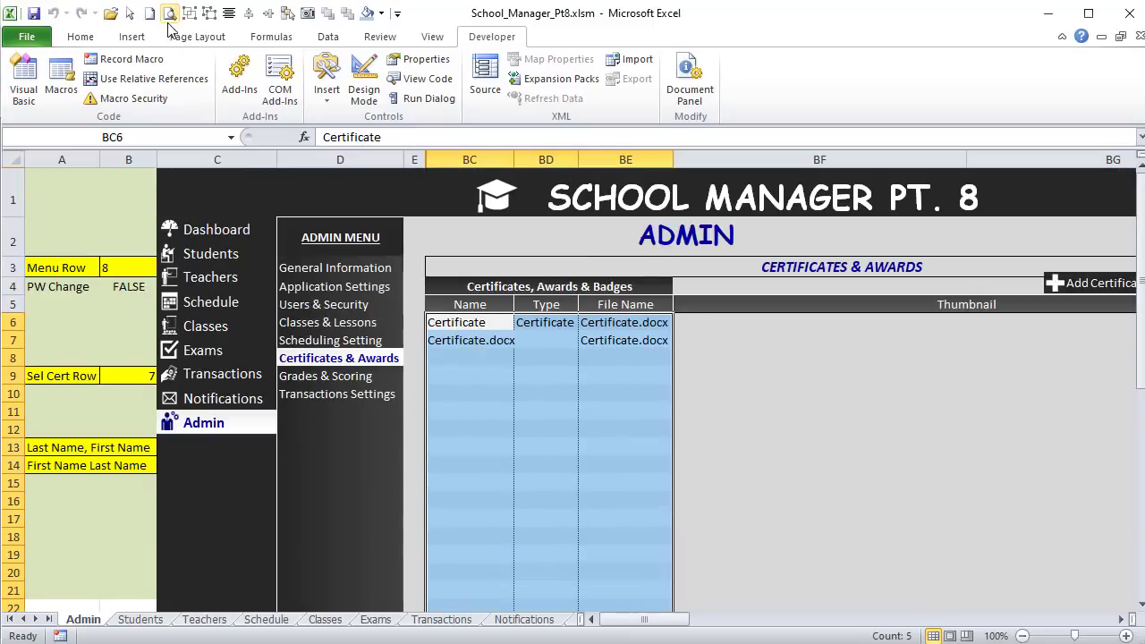
Step: Create a formula-based conditional formatting rule using the formula =$B$9=Row()
{"action": "left_click", "coordinate": [79, 37]}
{"action": "left_click", "coordinate": [707, 103]}
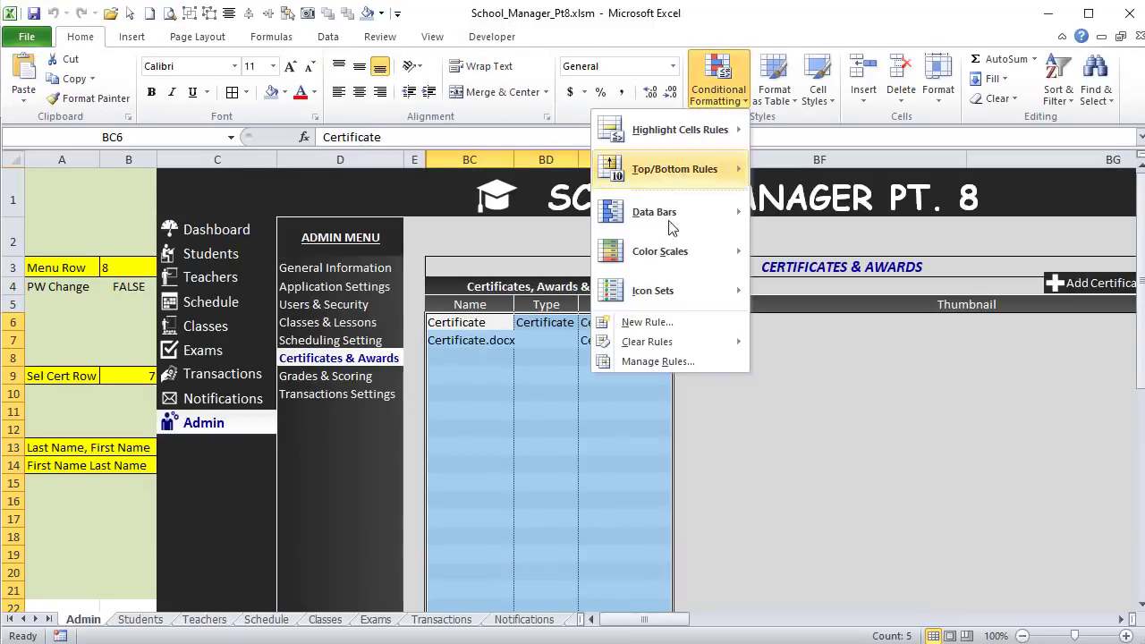
{"action": "left_click", "coordinate": [679, 325]}
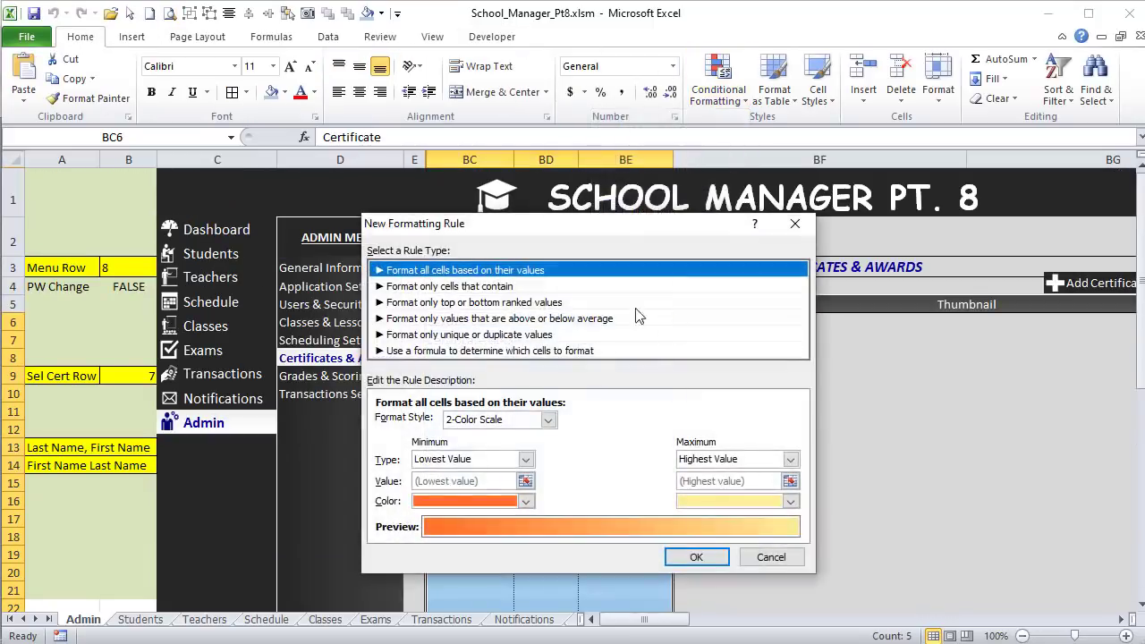
{"action": "left_click", "coordinate": [473, 351]}
{"action": "left_click", "coordinate": [436, 423]}
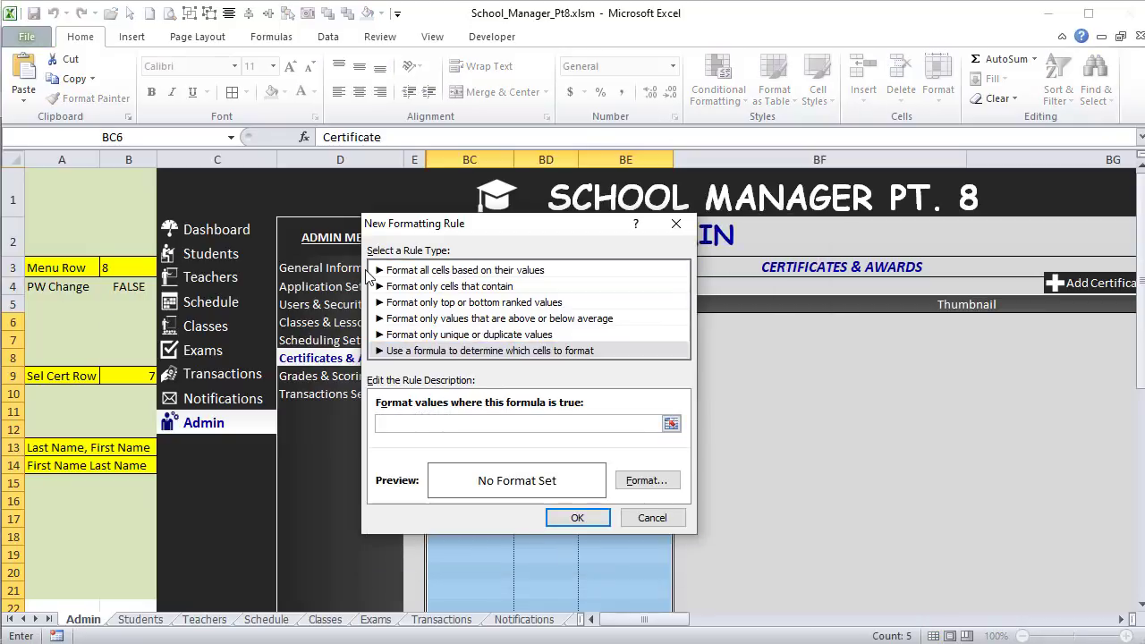
{"action": "type", "text": "="}
{"action": "left_click", "coordinate": [125, 376]}
{"action": "type", "text": "=Row("}
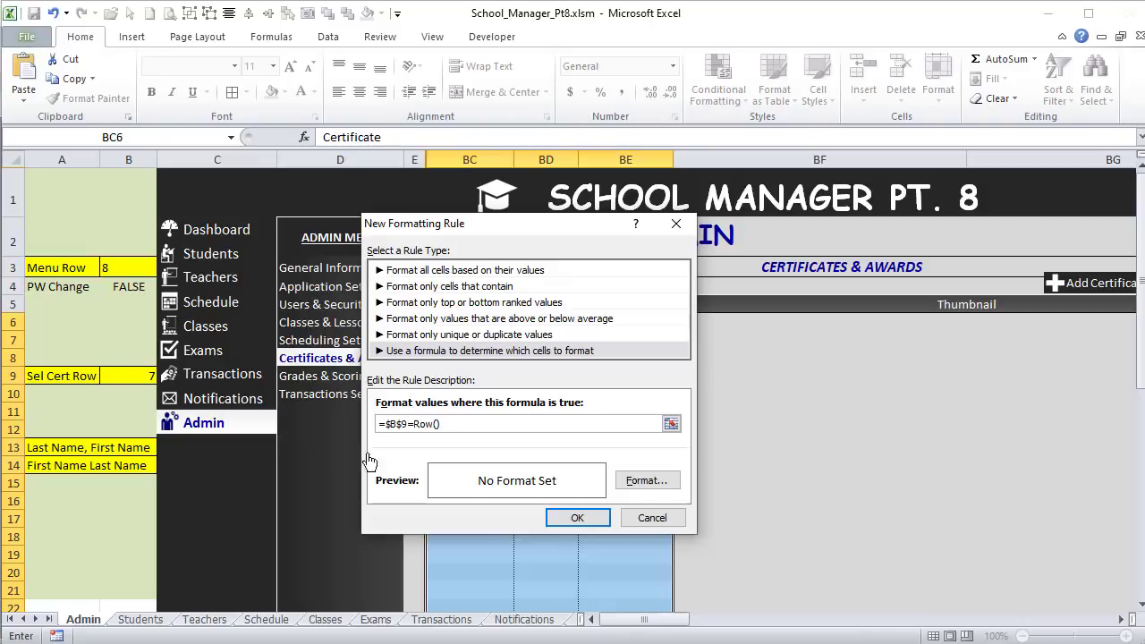
Step: Set the rule's font to white, bold text
{"action": "left_click", "coordinate": [646, 480]}
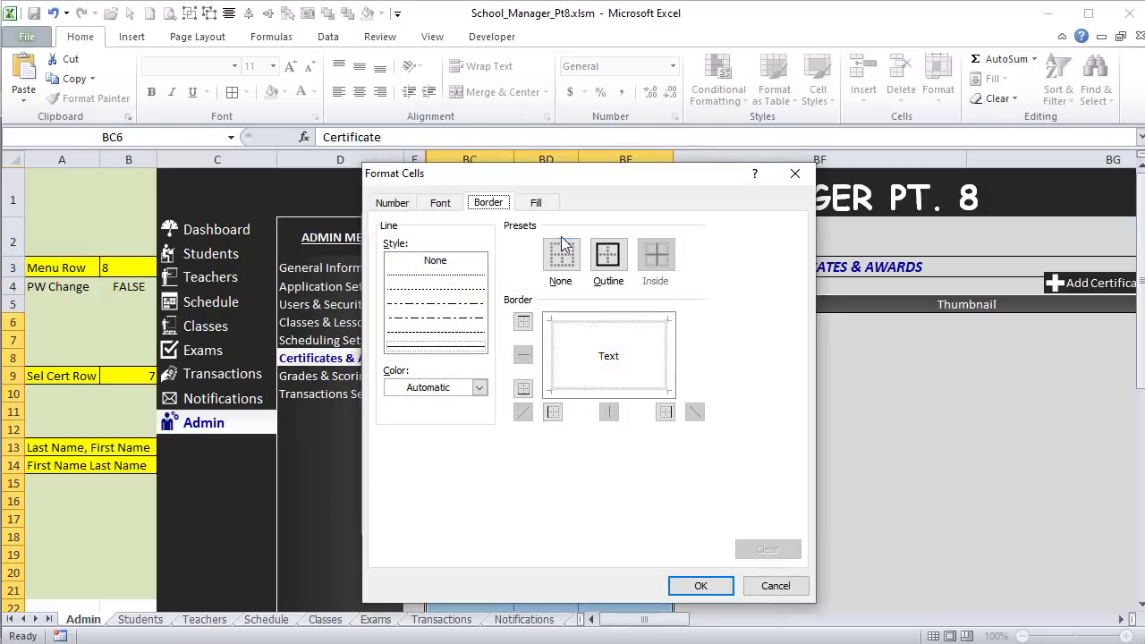
{"action": "left_click", "coordinate": [448, 205]}
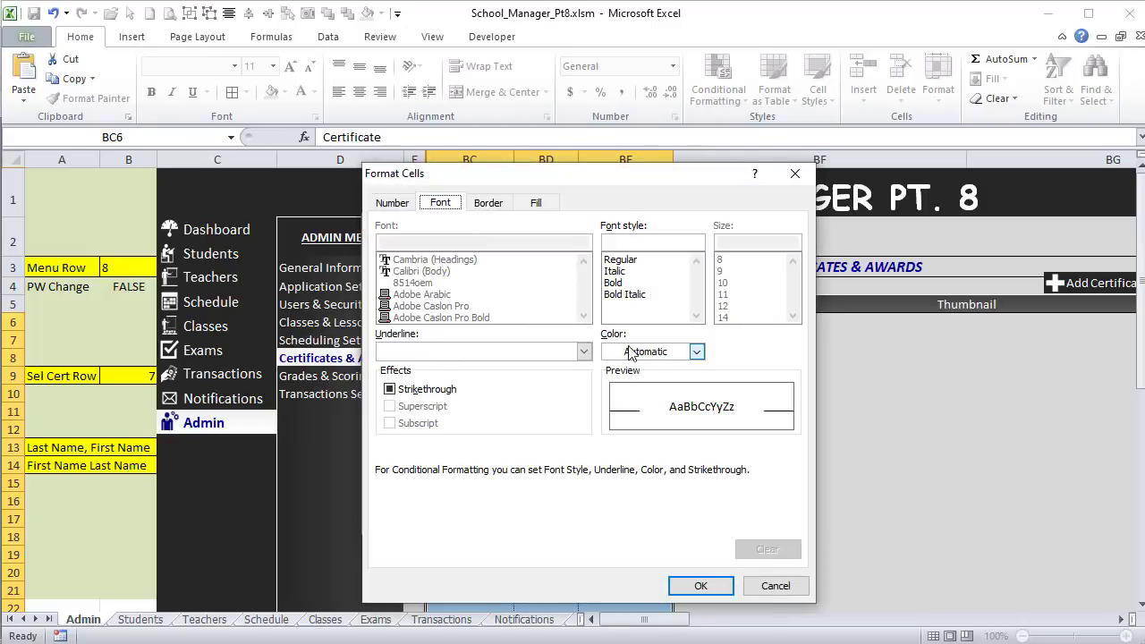
{"action": "left_click", "coordinate": [696, 351]}
{"action": "left_click", "coordinate": [560, 408]}
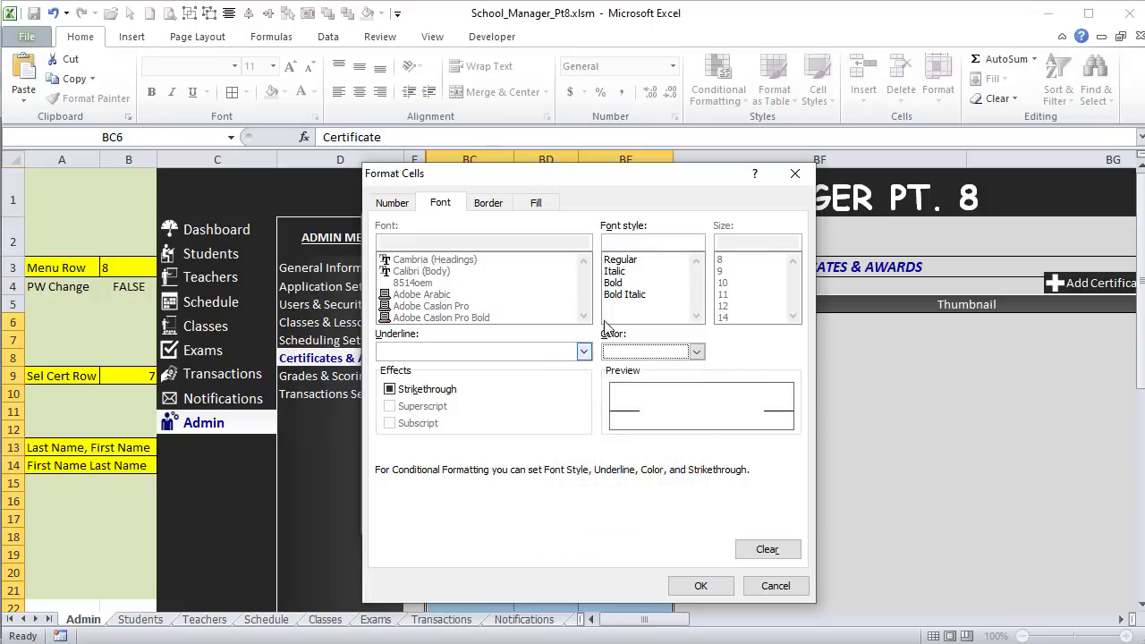
{"action": "left_click", "coordinate": [613, 282]}
Step: Give the rule a two-color horizontal gradient fill of dark grey and near-black
{"action": "left_click", "coordinate": [536, 204]}
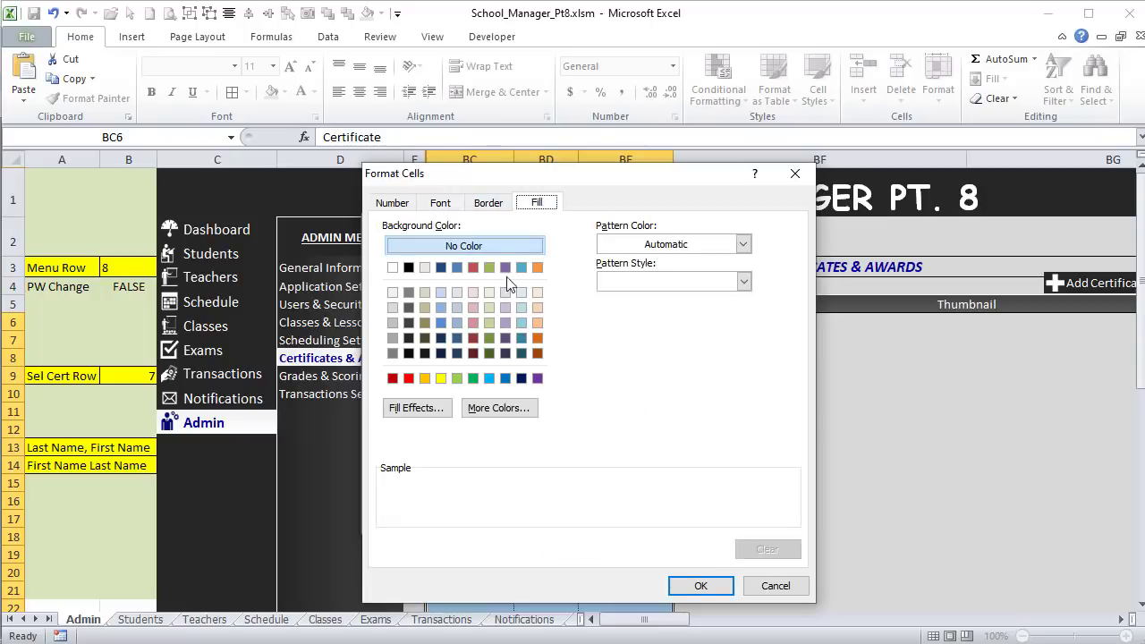
{"action": "left_click", "coordinate": [428, 407]}
{"action": "left_click", "coordinate": [640, 272]}
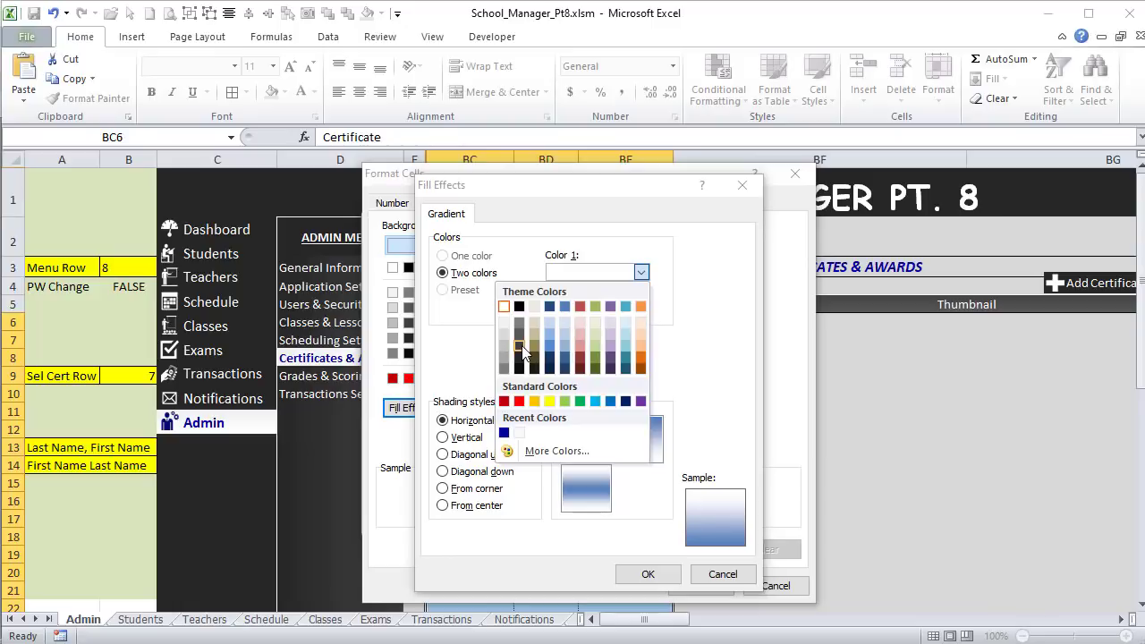
{"action": "left_click", "coordinate": [519, 353]}
{"action": "left_click", "coordinate": [641, 309]}
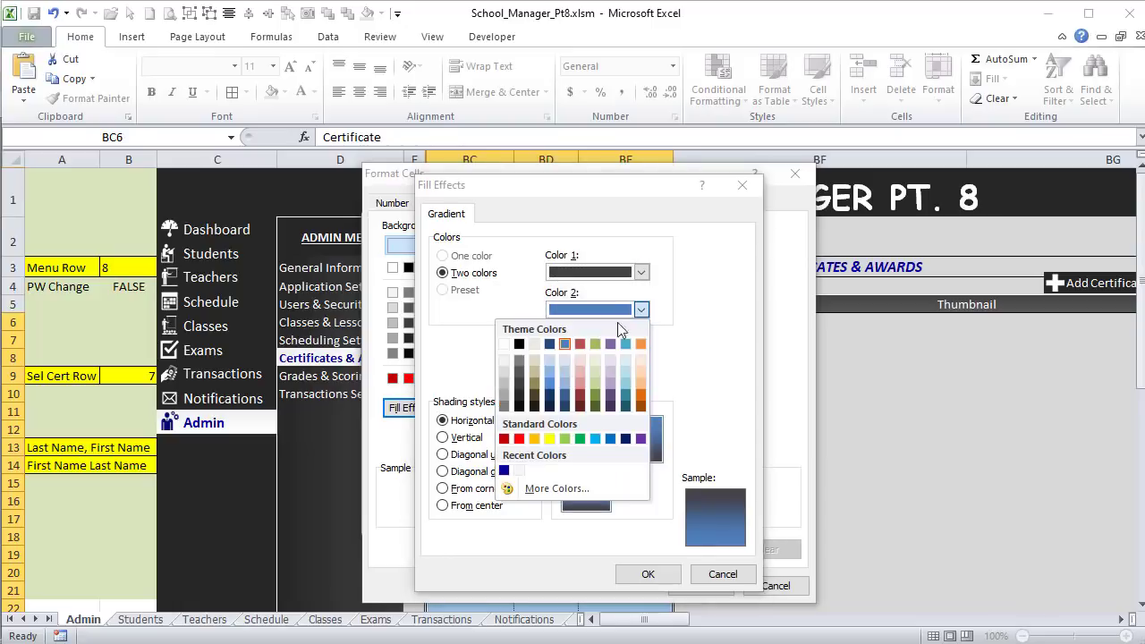
{"action": "left_click", "coordinate": [519, 404]}
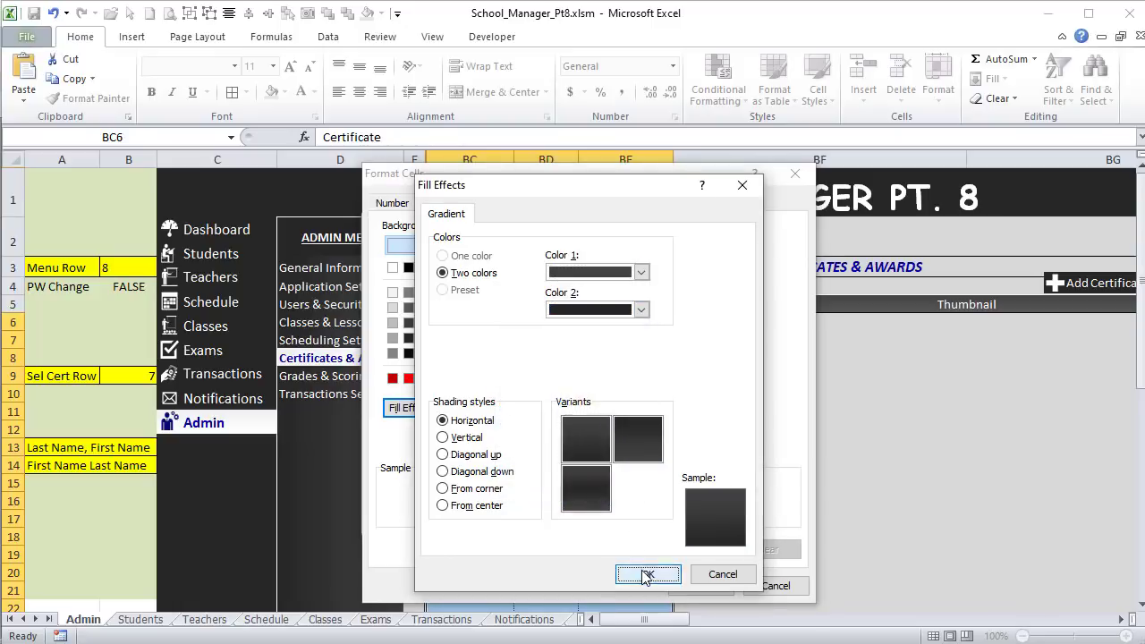